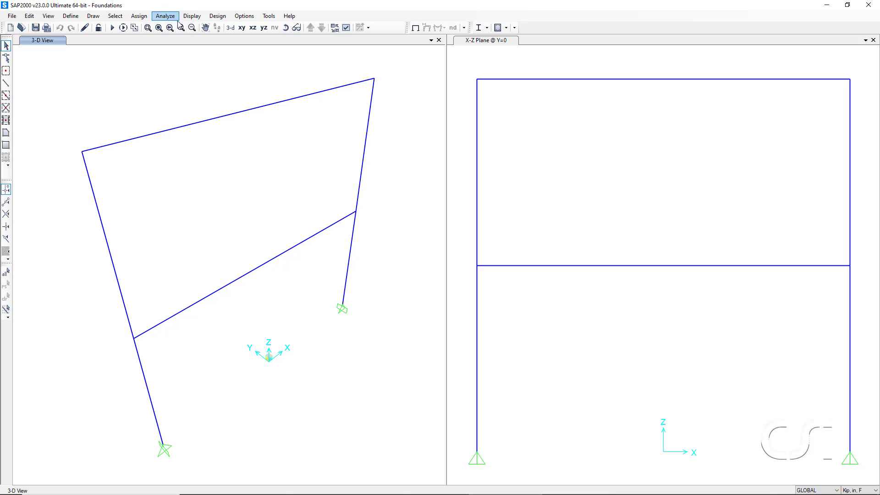
Close the X-Z elevation window and make the remaining 3-D frame view active
left_click(590, 116)
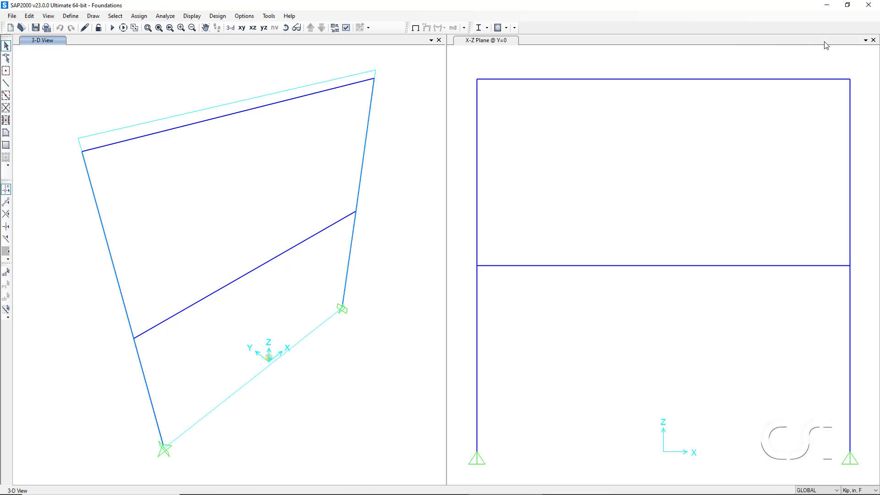
left_click(873, 40)
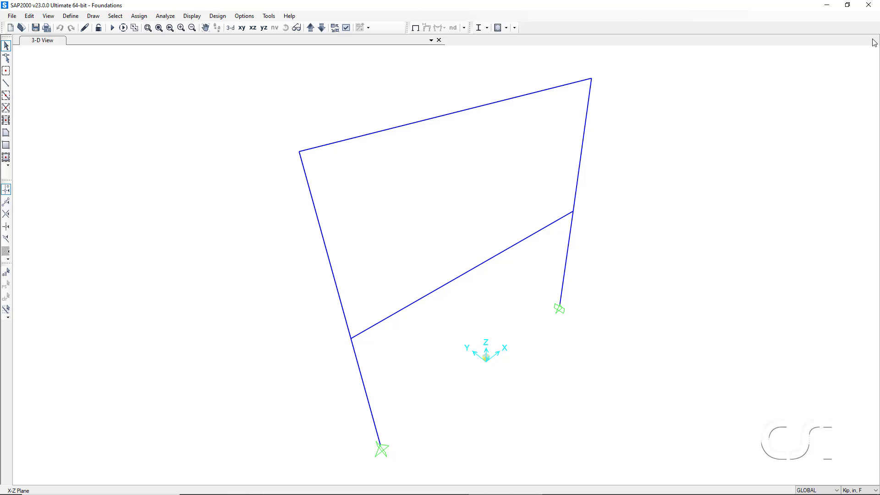
left_click(845, 69)
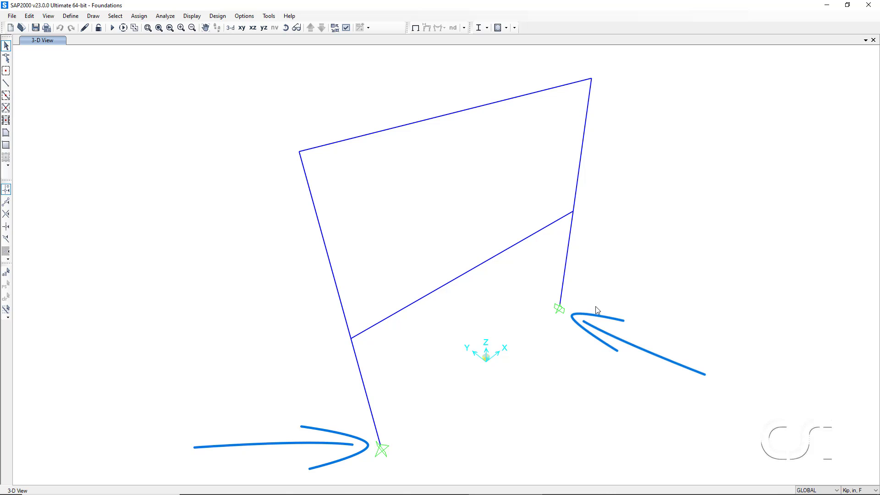
Add a new foundation property of type Isolated Footing from Define > Foundation Properties
left_click(80, 18)
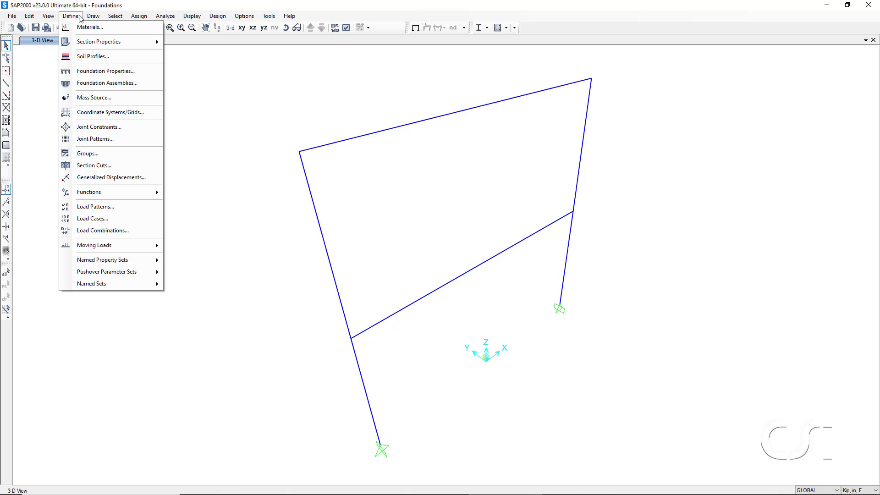
left_click(110, 73)
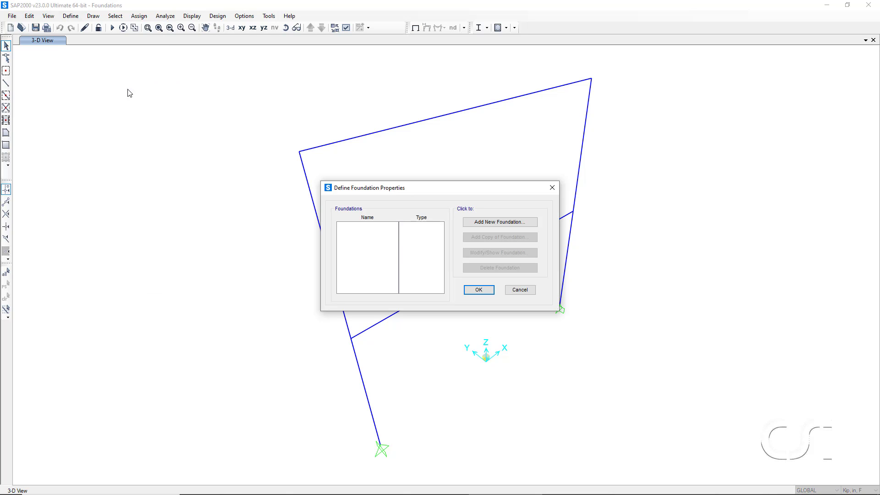
left_click(490, 225)
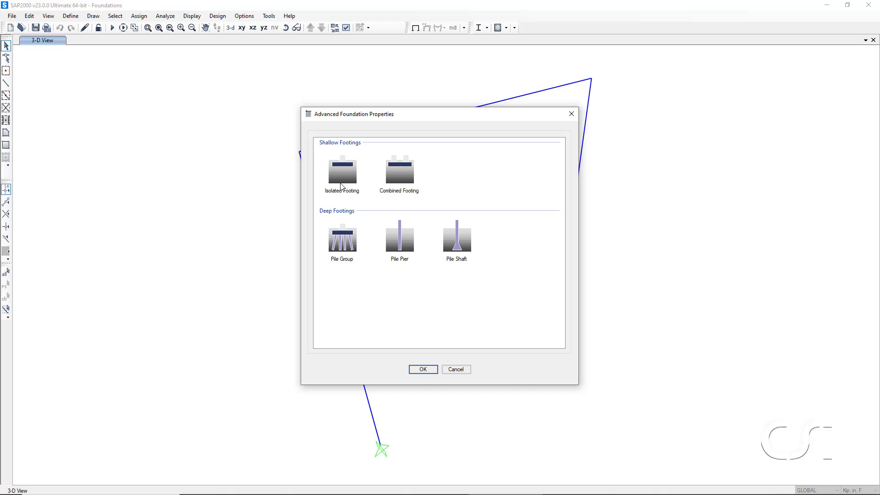
mouse_move(403, 188)
mouse_move(349, 238)
mouse_move(400, 240)
mouse_move(461, 248)
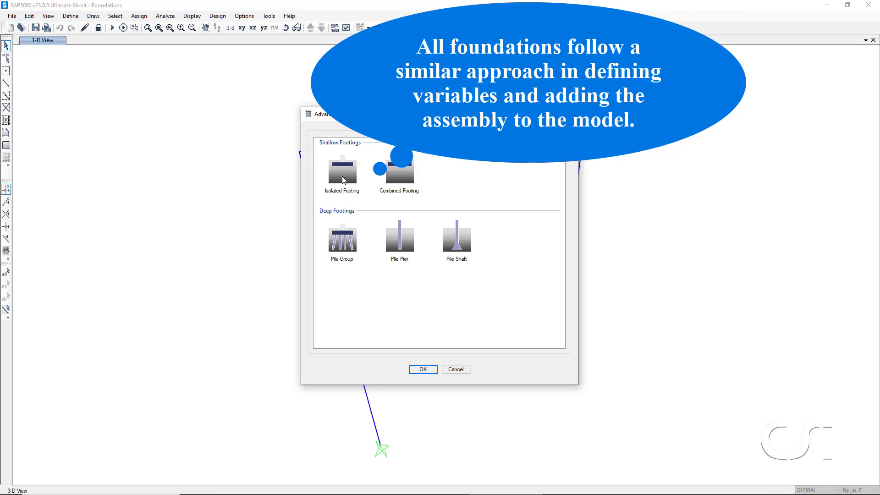
left_click(342, 177)
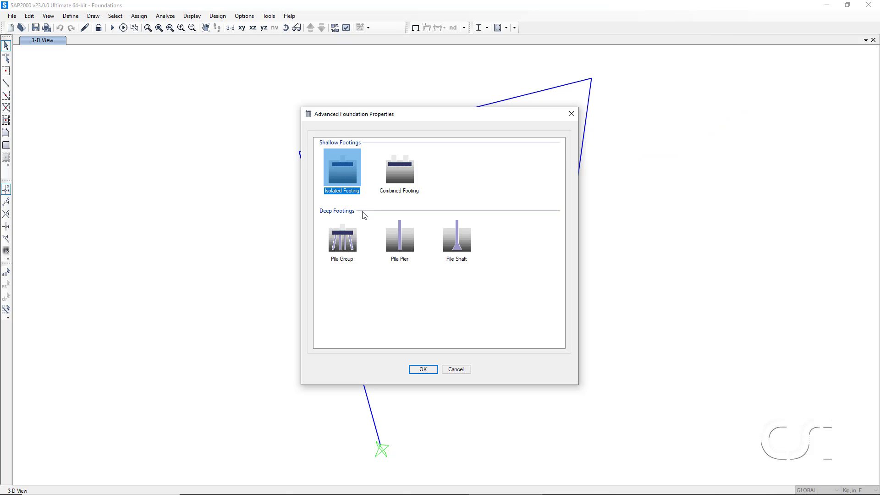
left_click(424, 370)
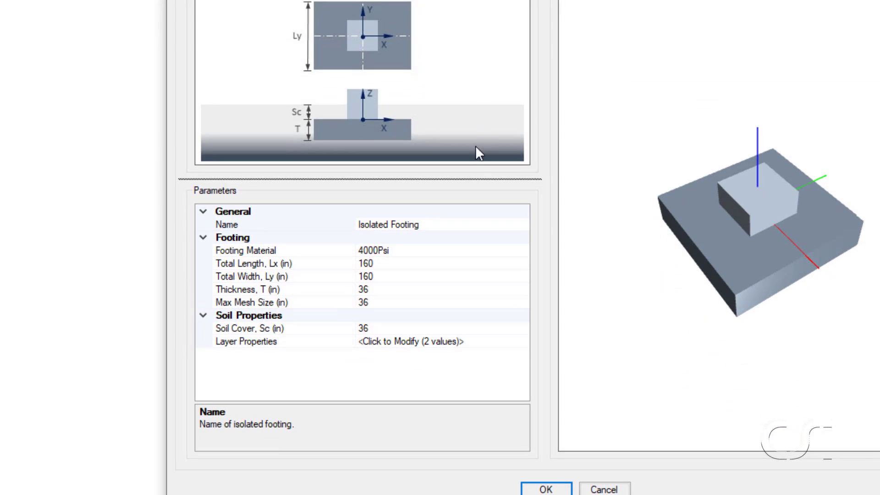
Name the footing 'Isolated Footing One' and keep 4000Psi as its material
left_click(461, 226)
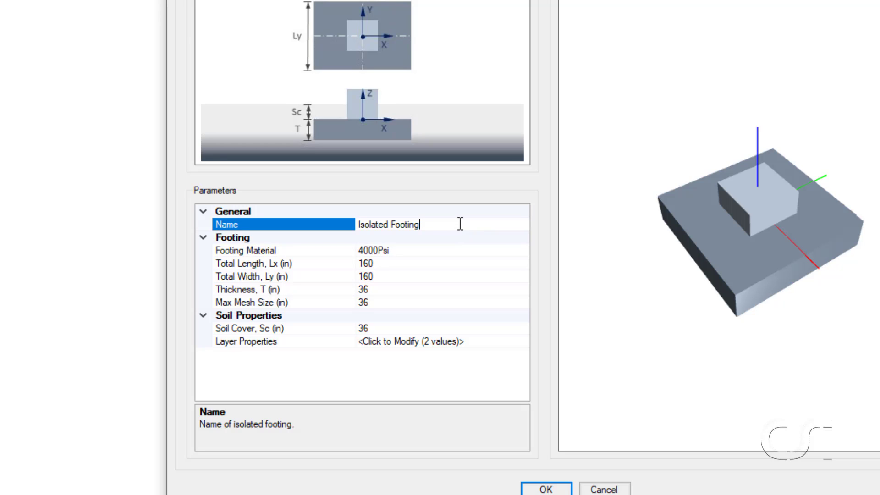
type("One")
left_click(431, 252)
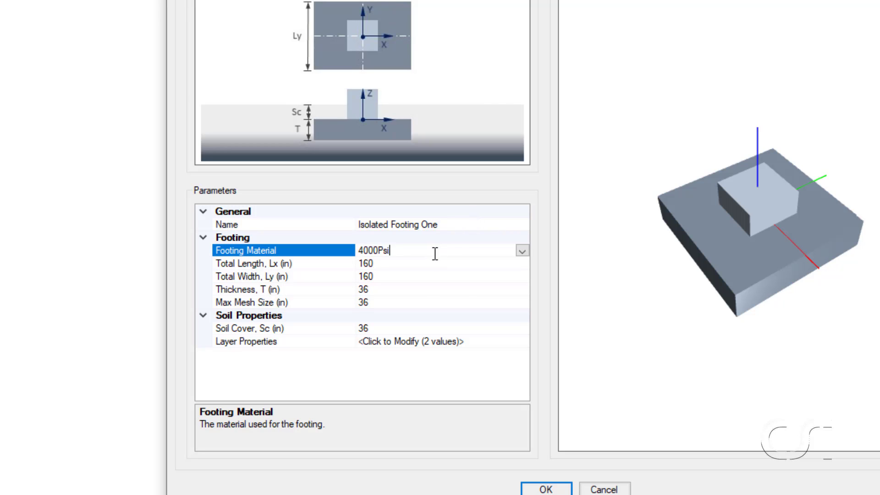
left_click(522, 252)
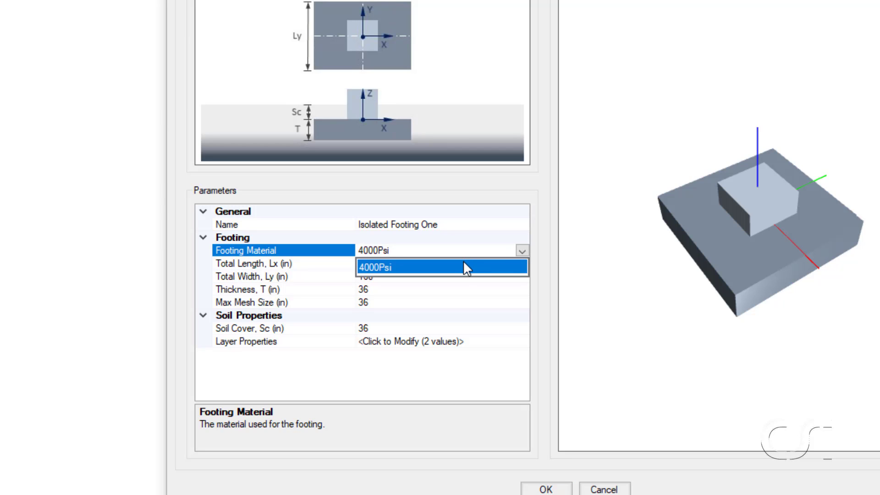
left_click(465, 267)
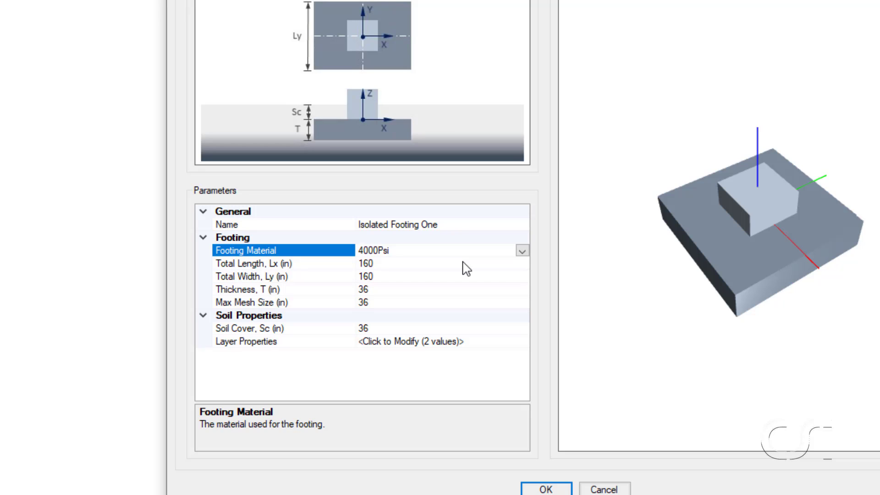
Set the footing length Lx and width Ly to 72 in each
left_click(427, 264)
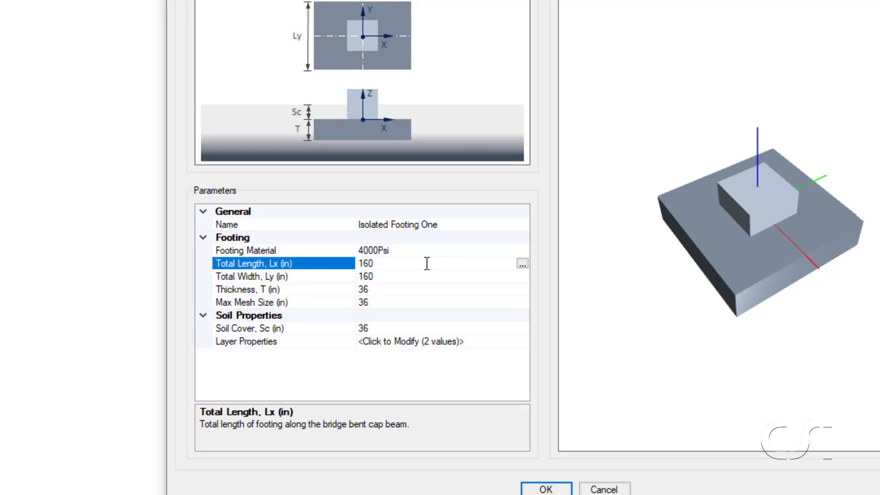
double_click(427, 263)
type("72")
left_click(403, 279)
double_click(405, 278)
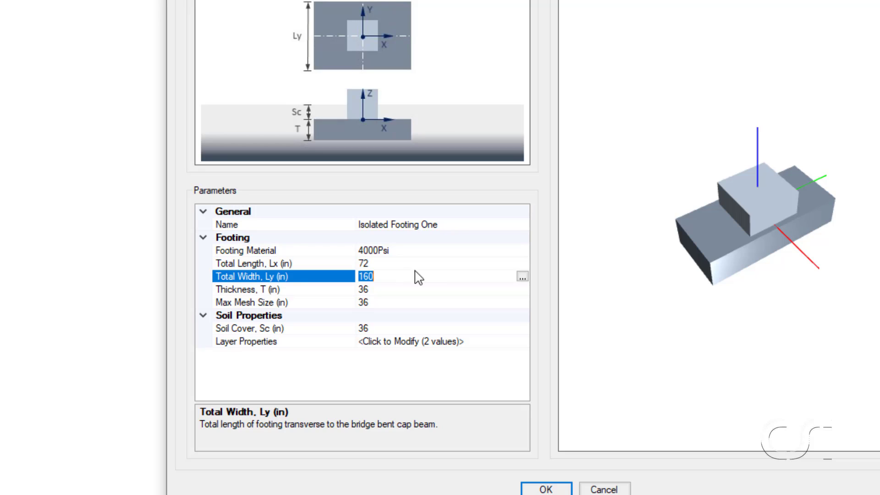
type("72")
key("Return")
Set the footing thickness to 24 in and the maximum mesh size to 24 in
left_click(385, 291)
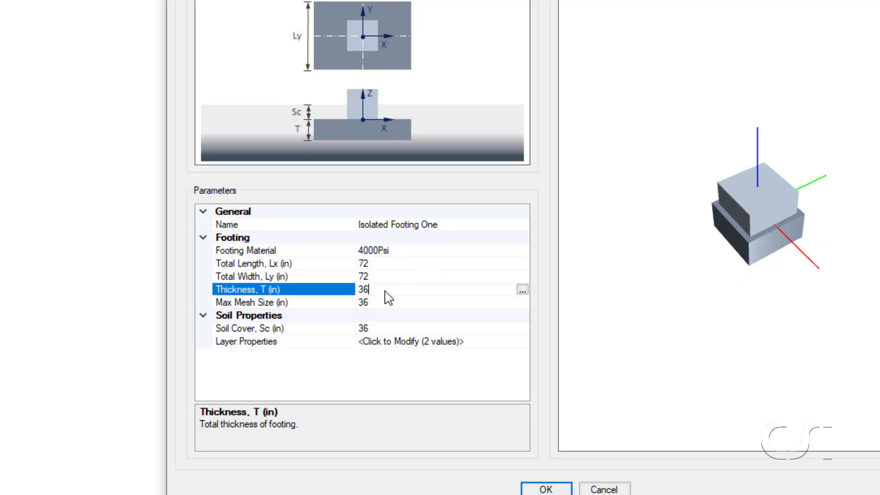
double_click(386, 292)
type("24")
left_click(389, 303)
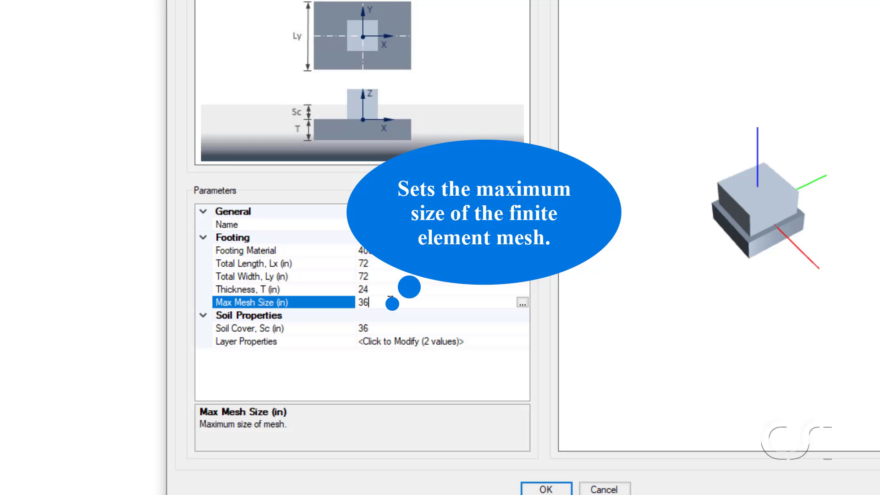
double_click(390, 299)
type("24")
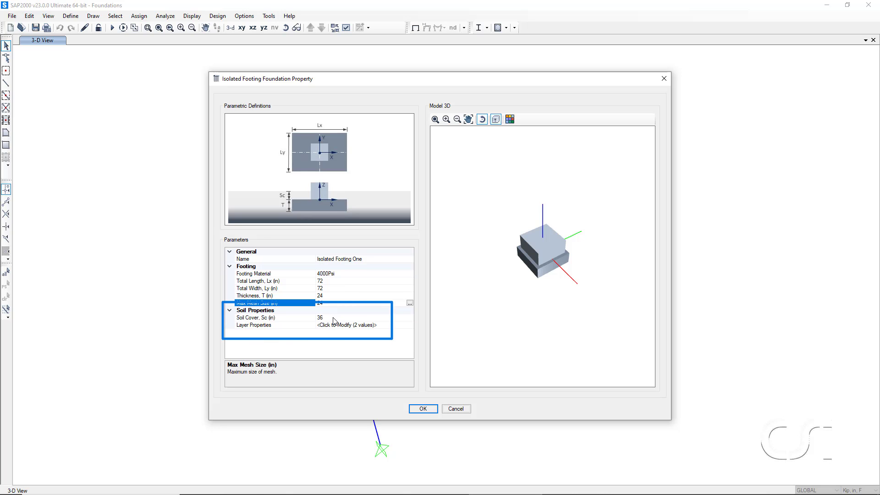
Change soil cover from 36 to 24 in and bring up the Soil Layer Properties table
left_click(333, 318)
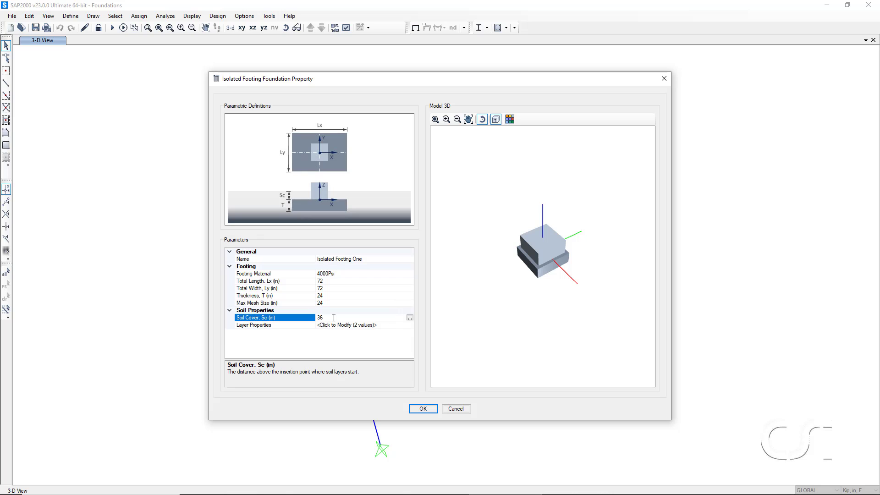
double_click(334, 318)
type("24")
left_click(334, 328)
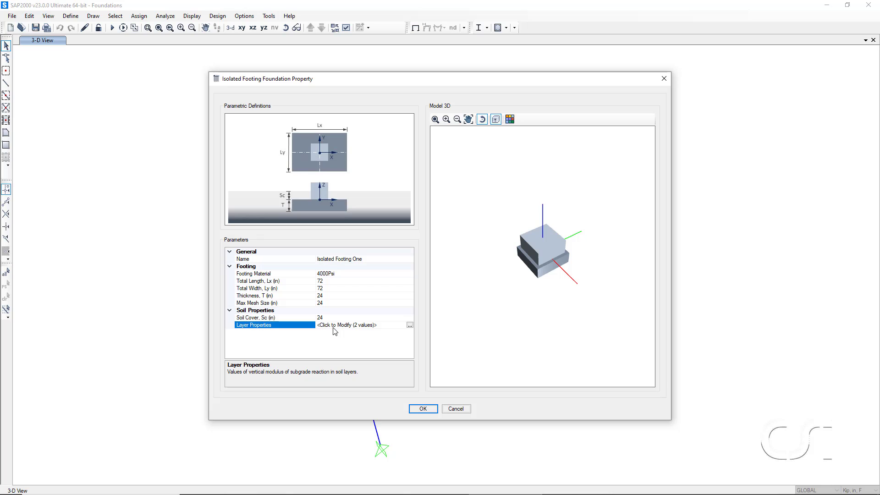
left_click(409, 325)
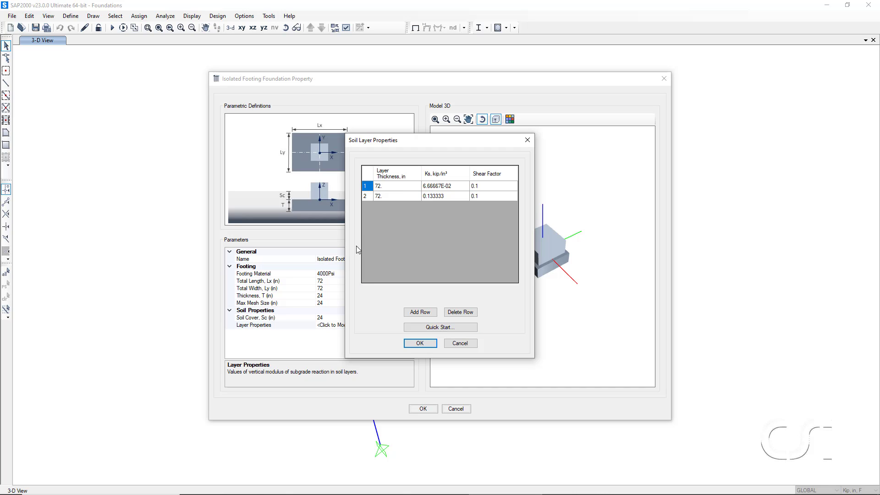
Set the first soil layer's thickness to 36 in
left_click(386, 190)
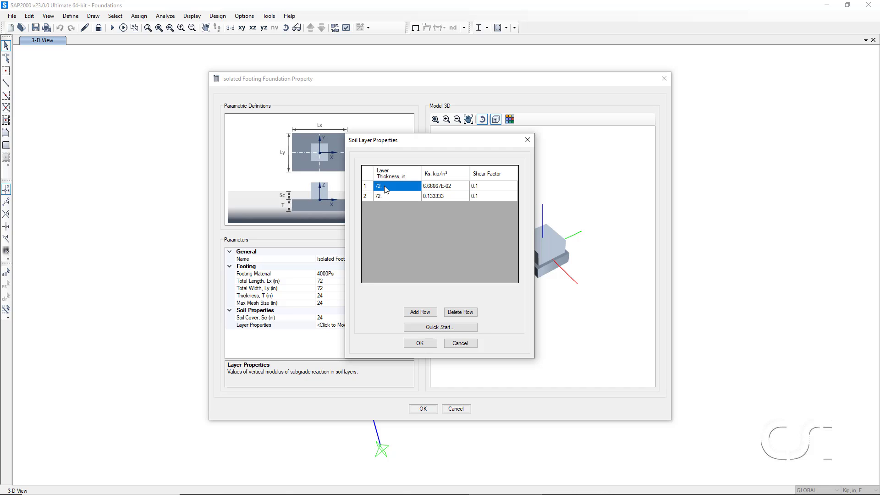
type("36")
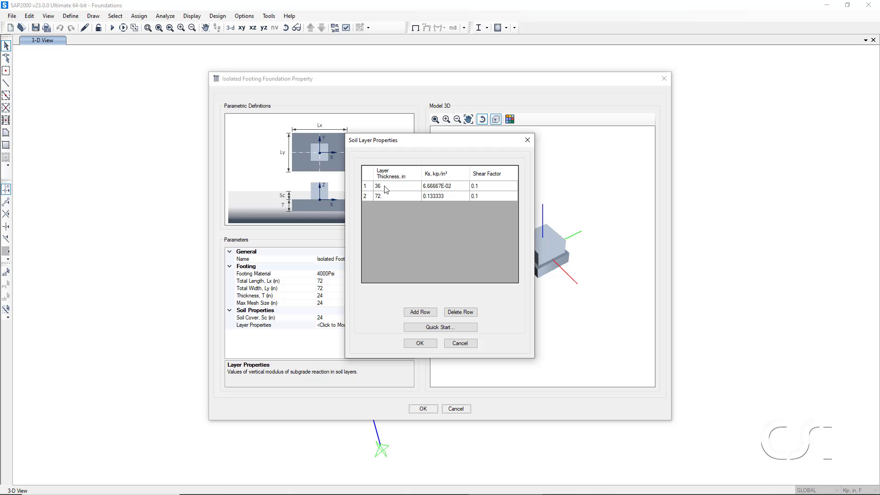
left_click(440, 188)
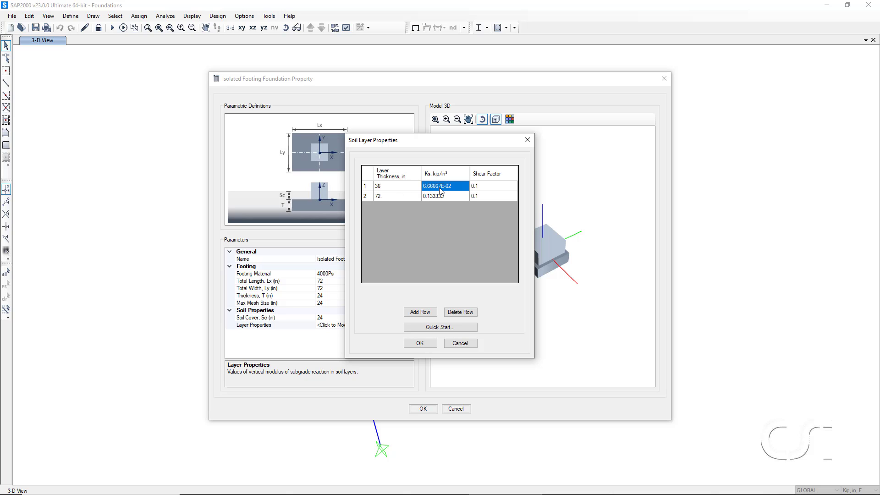
type(".06")
Add a third layer, give layer 2 a 12 in thickness and Ks 0.1, and accept
left_click(419, 313)
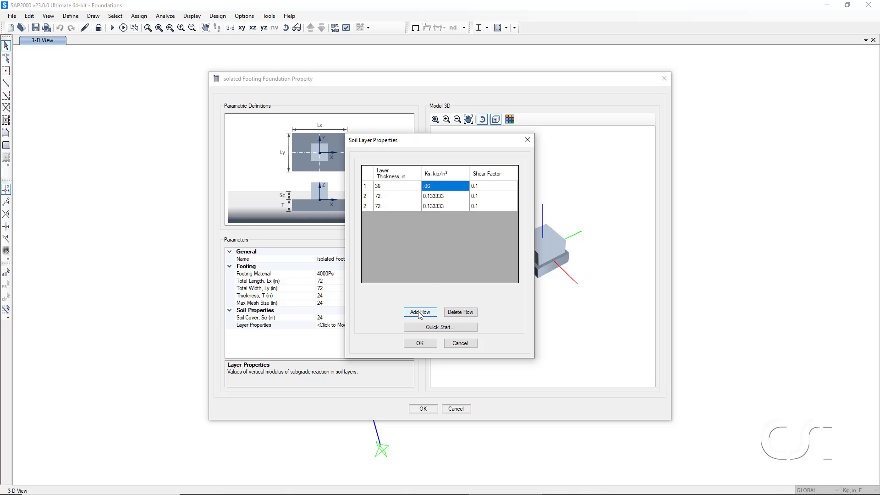
left_click(389, 198)
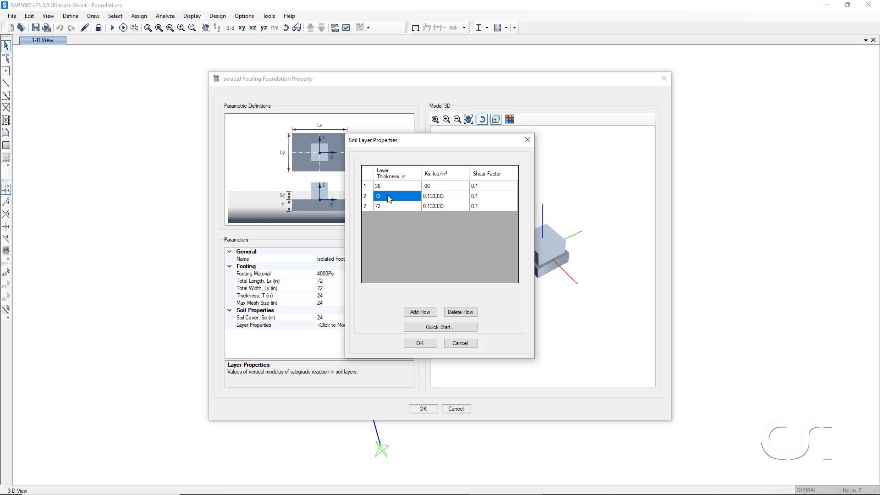
type("12")
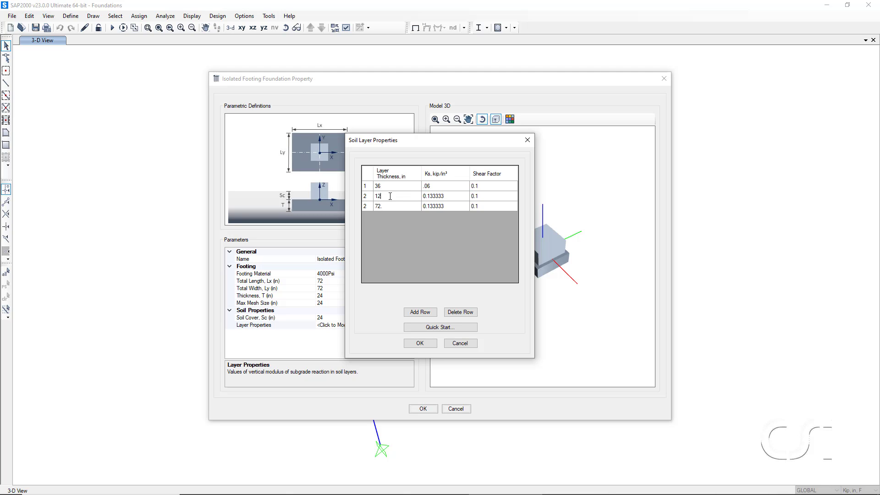
left_click(433, 199)
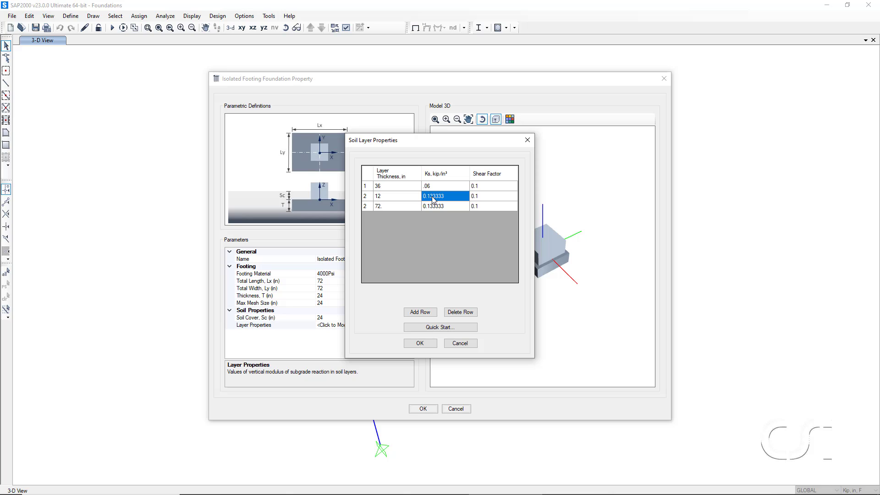
type(".1")
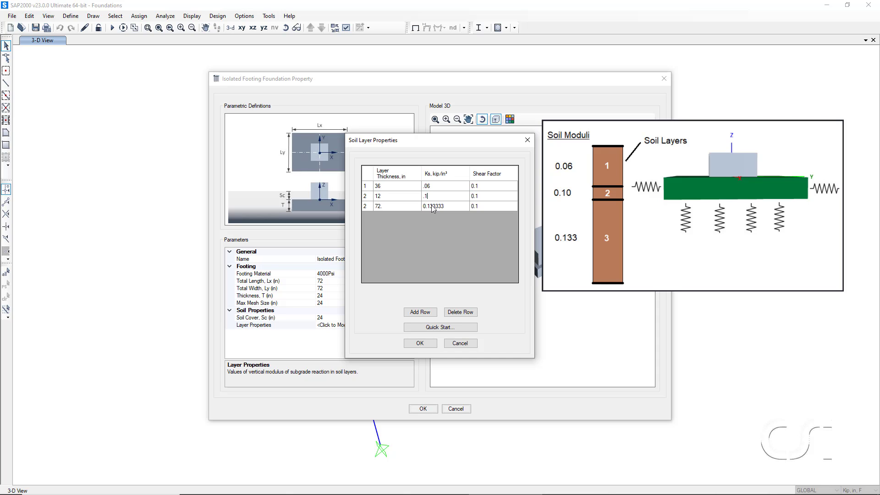
left_click(420, 344)
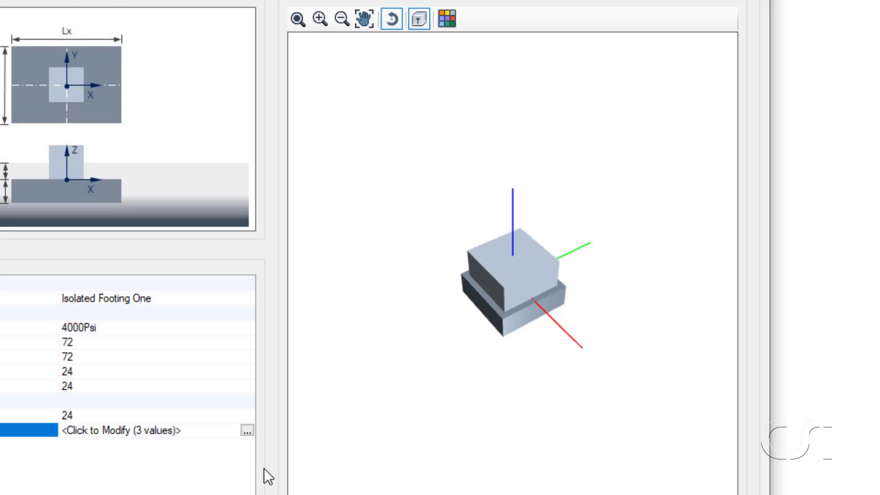
Colour the footing dark green, rotate the 3D preview, and save Isolated Footing One
left_click(445, 20)
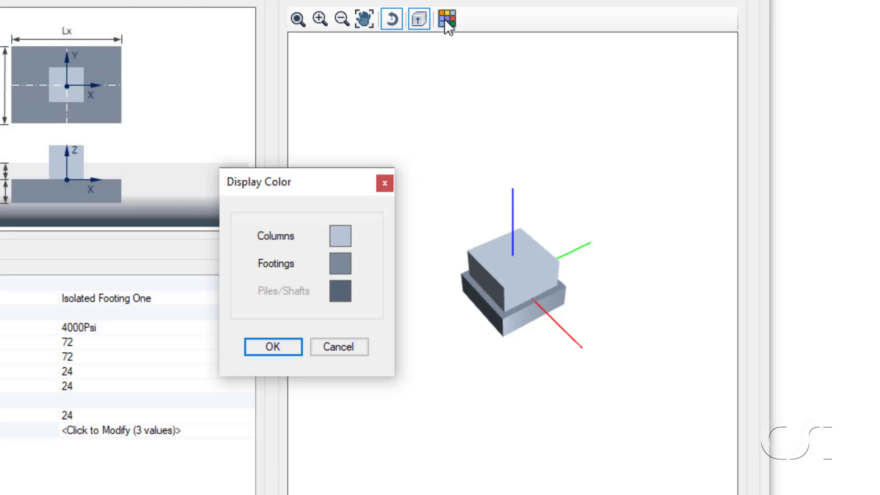
left_click(343, 260)
left_click(294, 127)
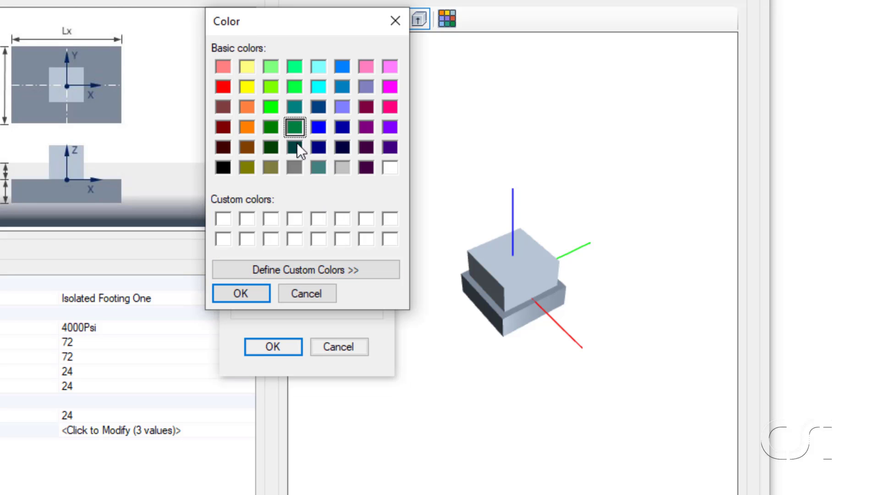
left_click(256, 287)
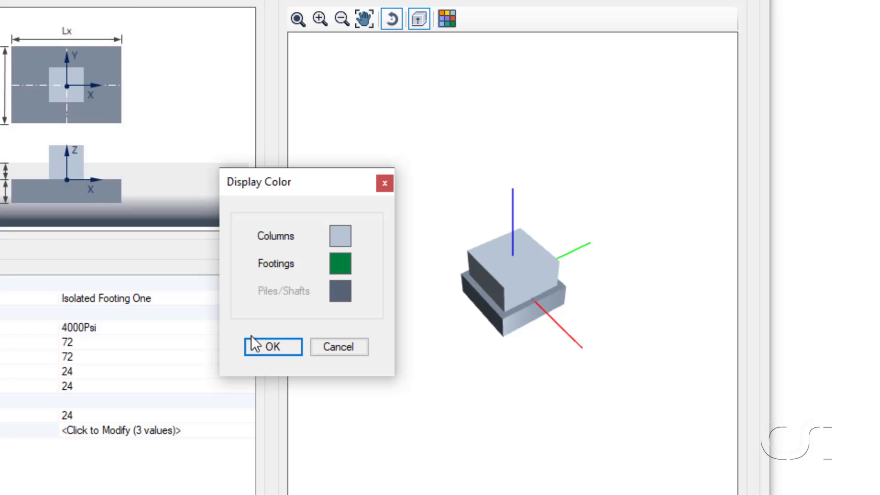
left_click(270, 347)
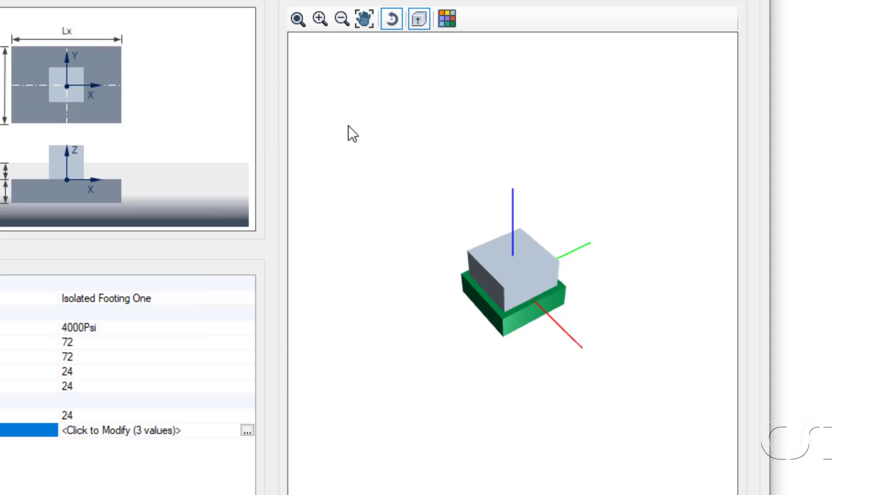
left_click(385, 22)
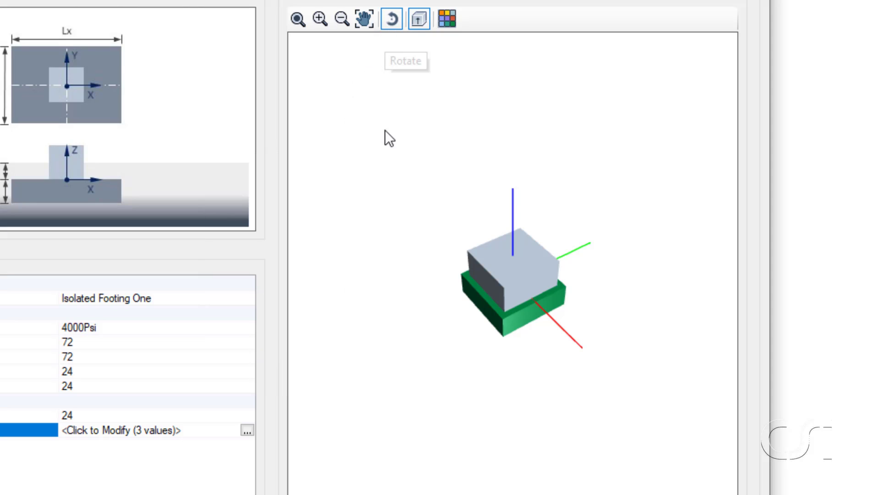
left_click_drag(387, 137, 355, 101)
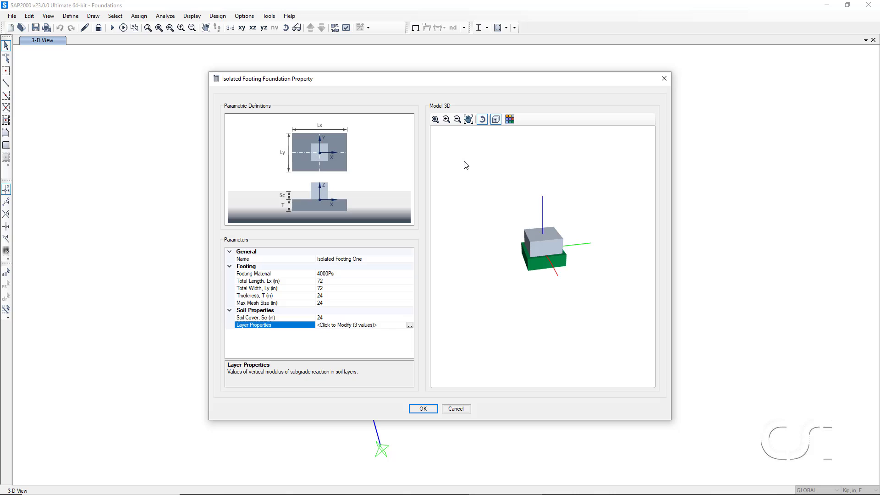
left_click(422, 409)
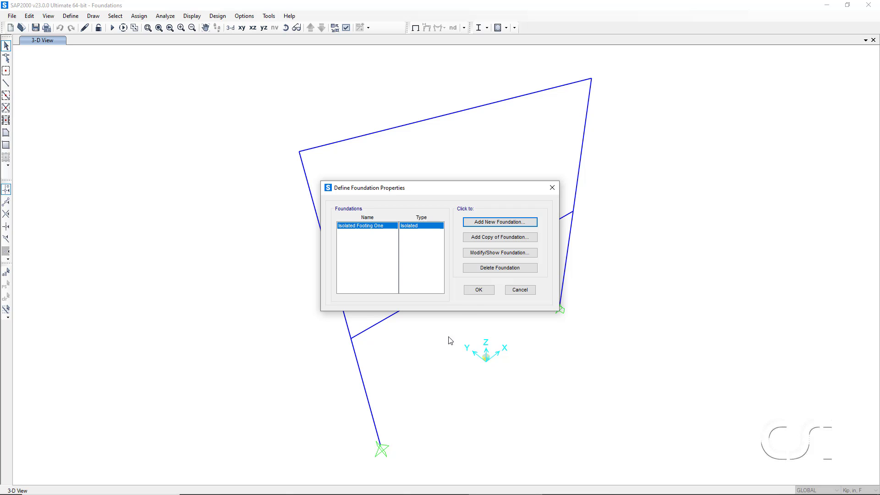
Select both column base joints and clear all their restraints
left_click(478, 291)
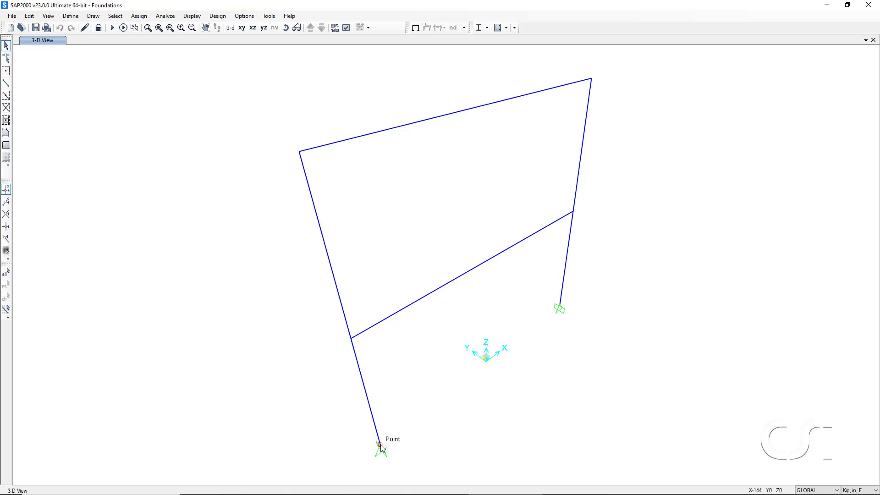
left_click(559, 308)
left_click(146, 17)
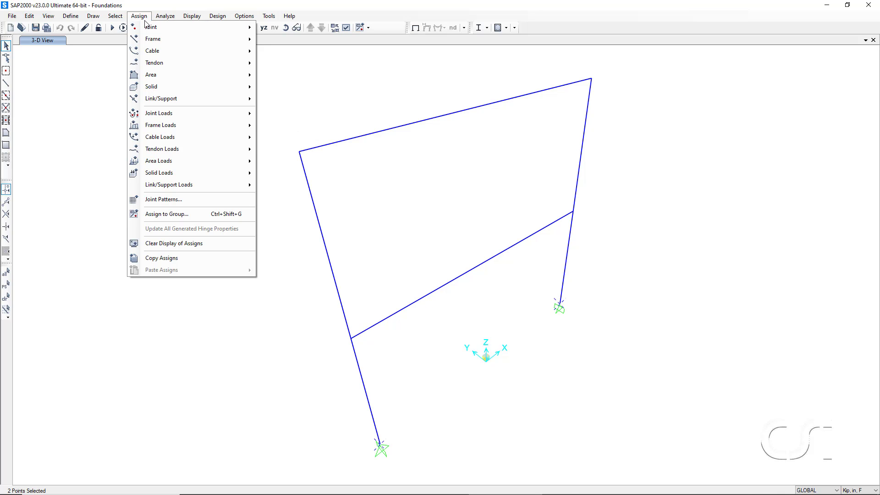
mouse_move(155, 28)
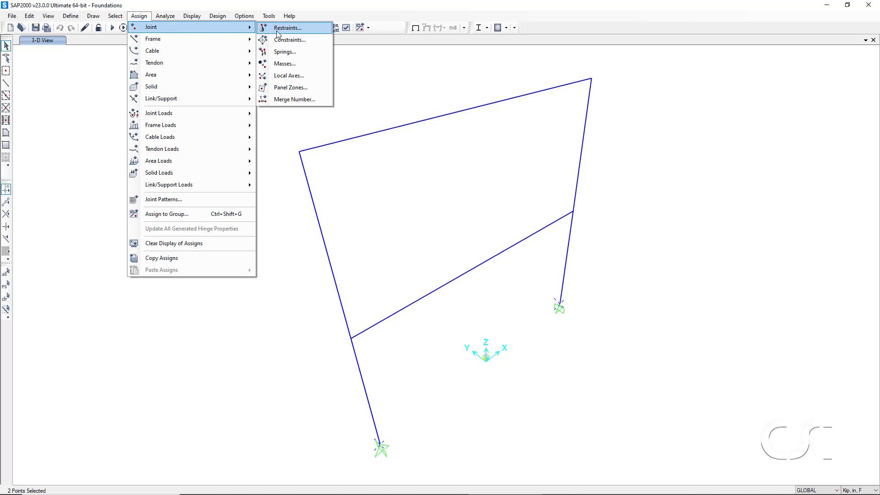
left_click(277, 31)
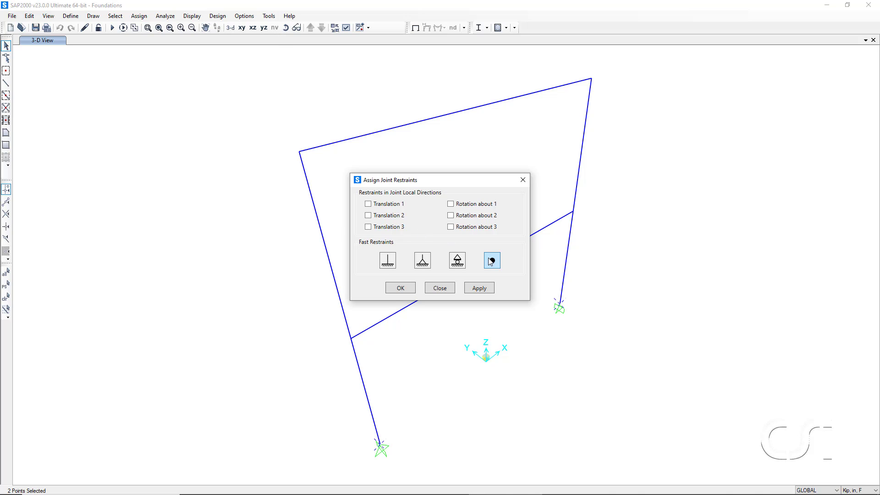
left_click(403, 288)
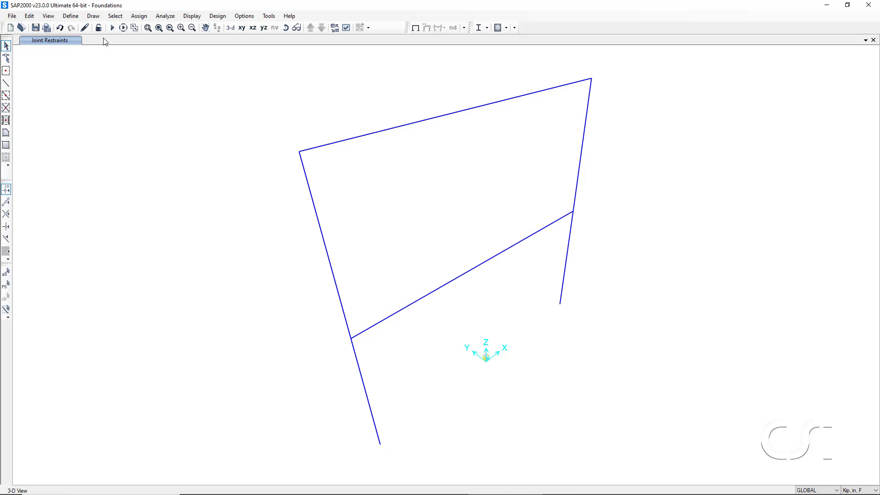
Draw Isolated Footing One footings at the left and right column base points
left_click(93, 16)
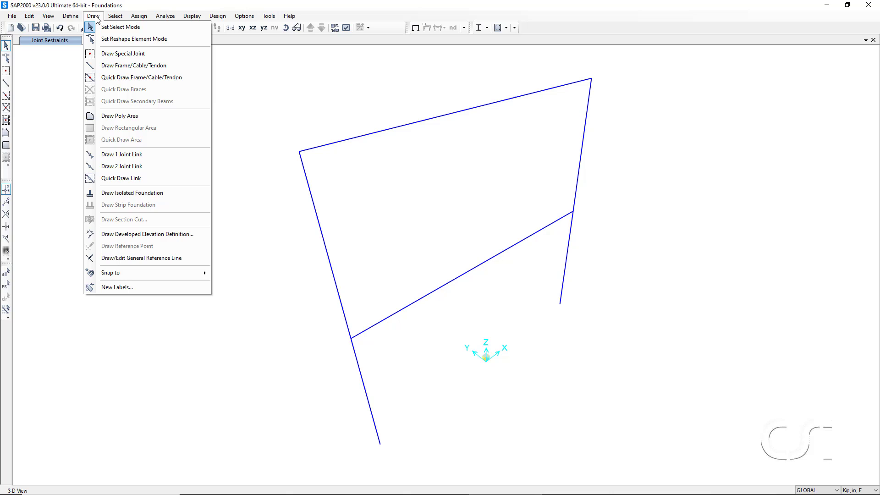
left_click(161, 193)
left_click(161, 193)
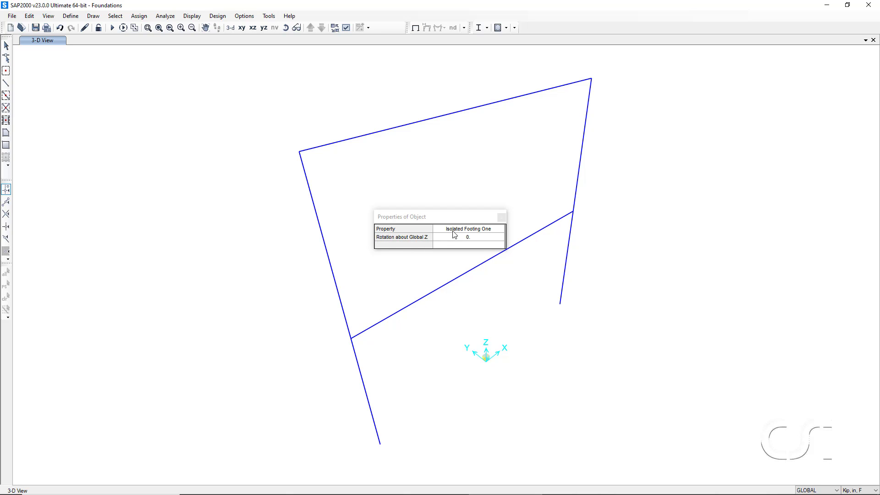
left_click(384, 446)
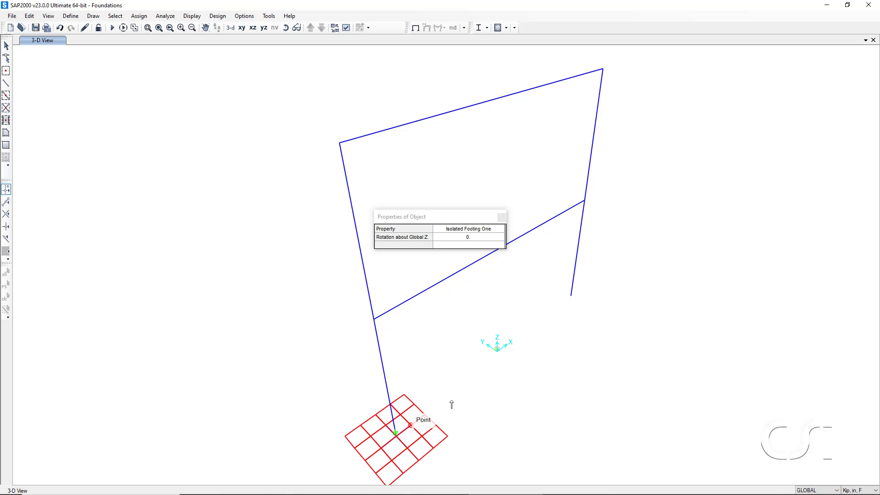
left_click(570, 296)
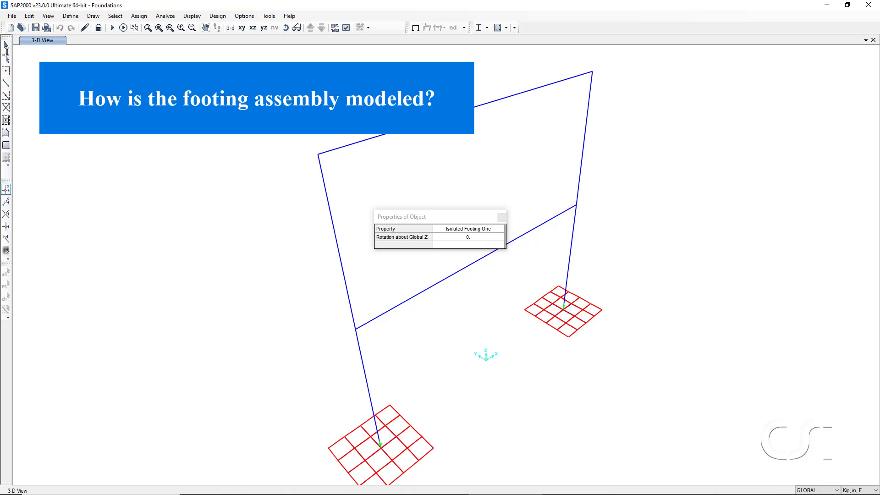
Zoom in on the front footing's mesh
left_click(7, 46)
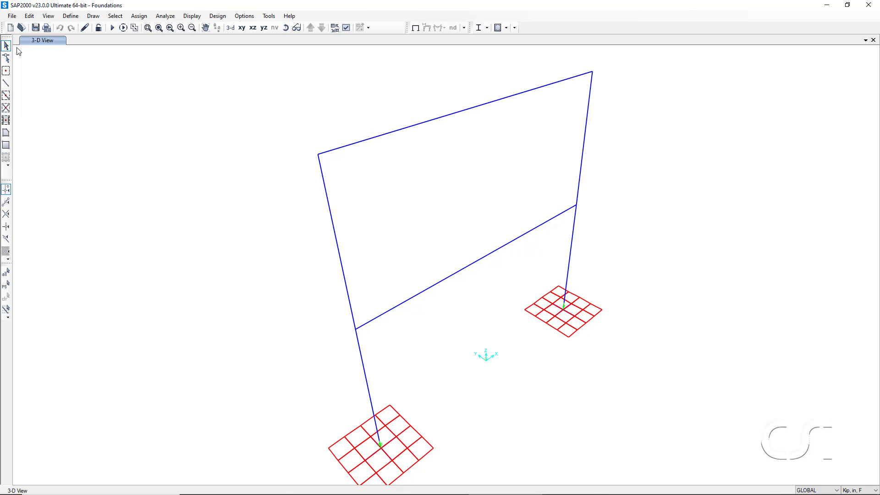
left_click(159, 29)
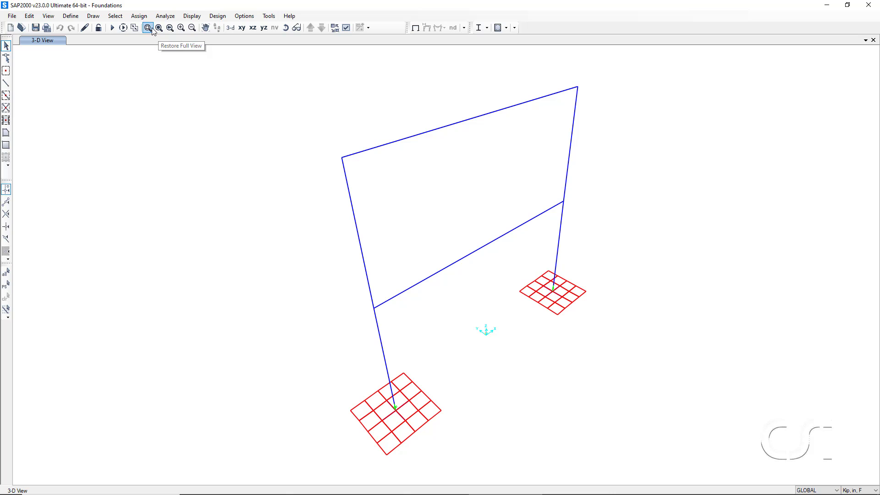
left_click(151, 29)
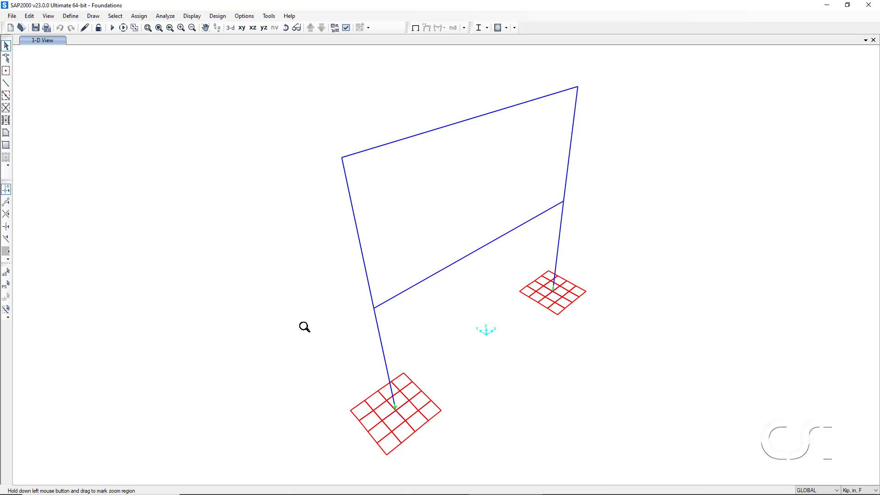
left_click_drag(302, 336, 456, 468)
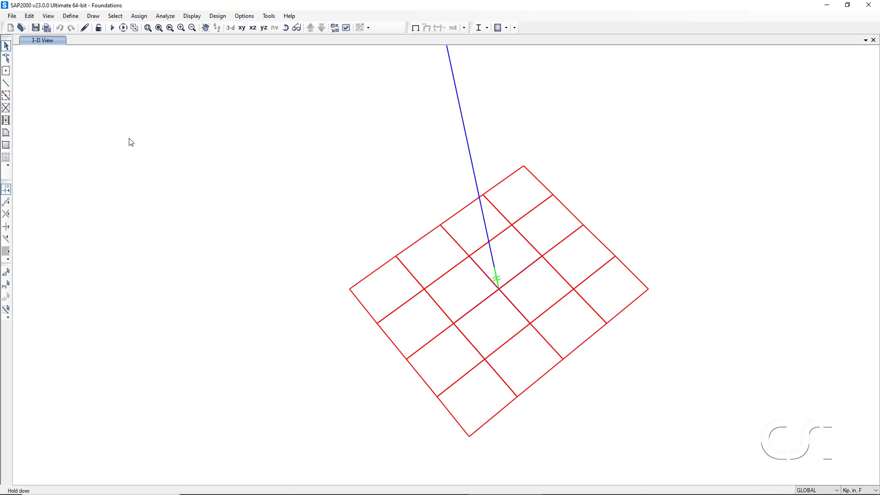
left_click(17, 48)
Check the footing centre lists FNASM1 and Shell 13, then restore the full view
right_click(596, 292)
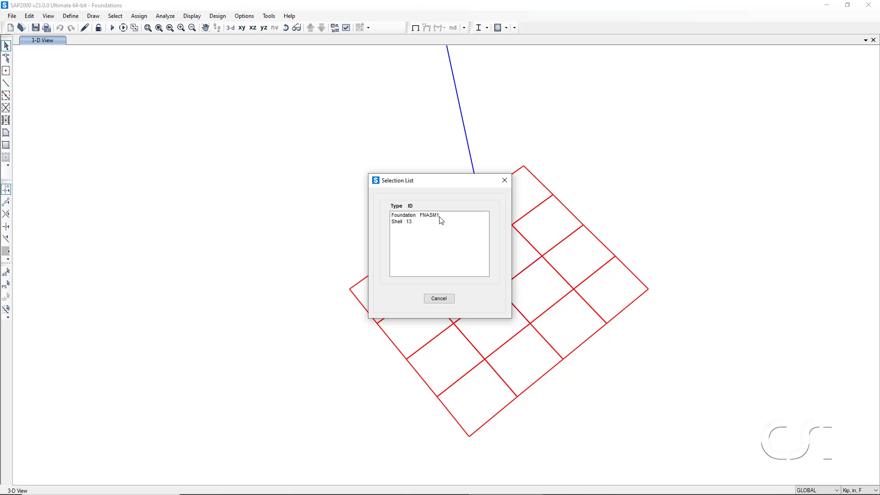
left_click(439, 299)
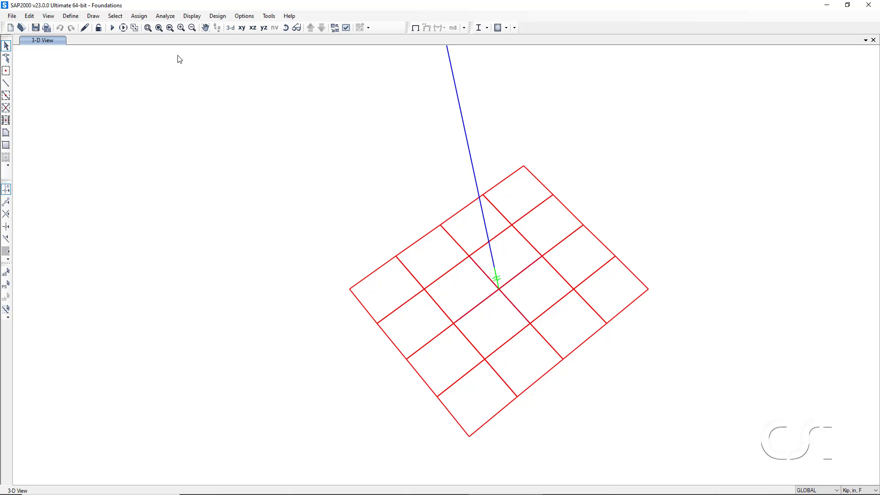
left_click(159, 28)
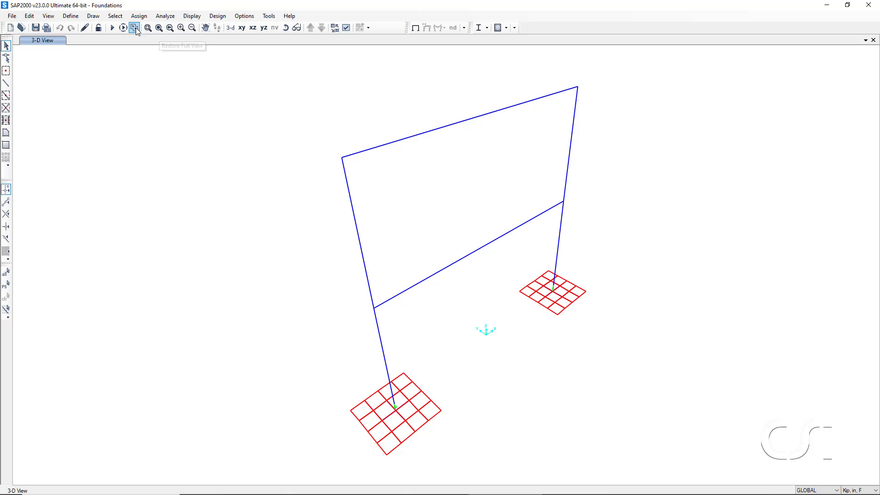
Open Define > Foundation Assemblies and select FNASM2, which uses Isolated Footing One
left_click(71, 16)
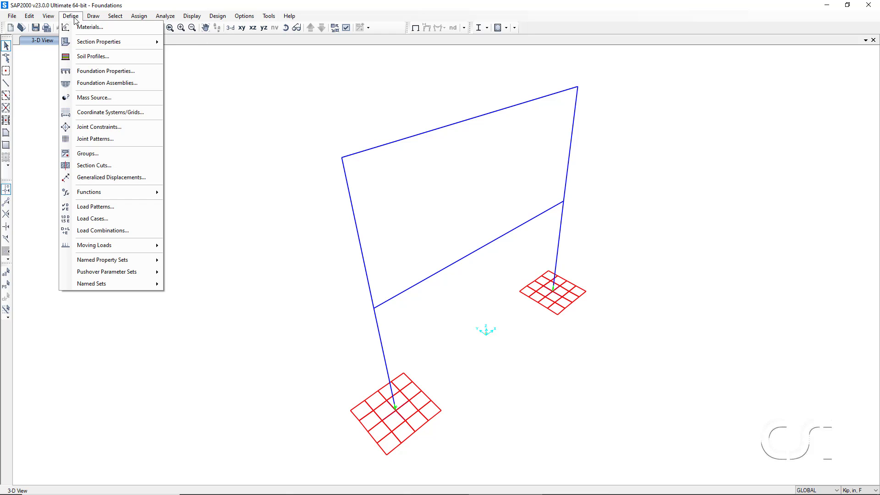
left_click(125, 84)
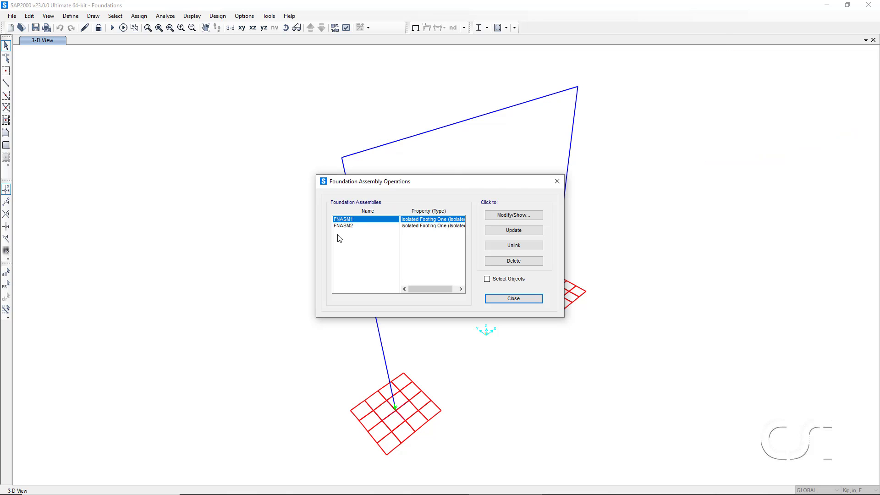
left_click(345, 226)
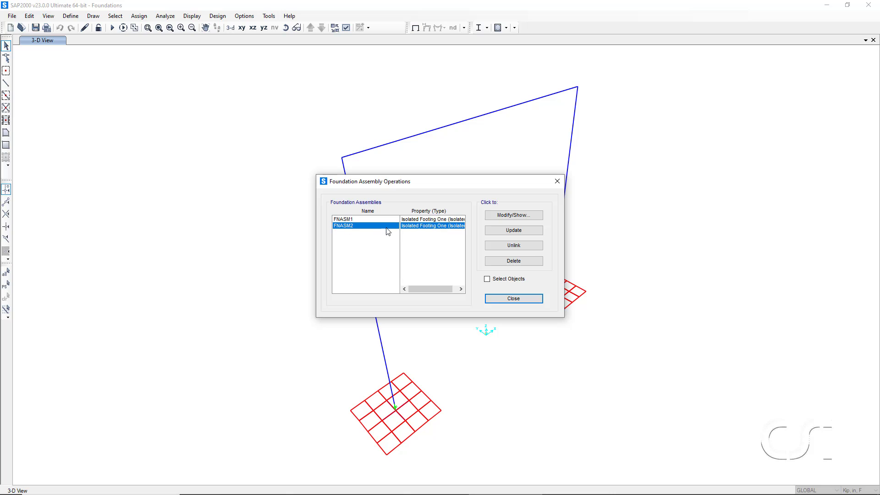
Rotate foundation assembly FNASM2 by 45 degrees about global Z and move the list aside
left_click(505, 215)
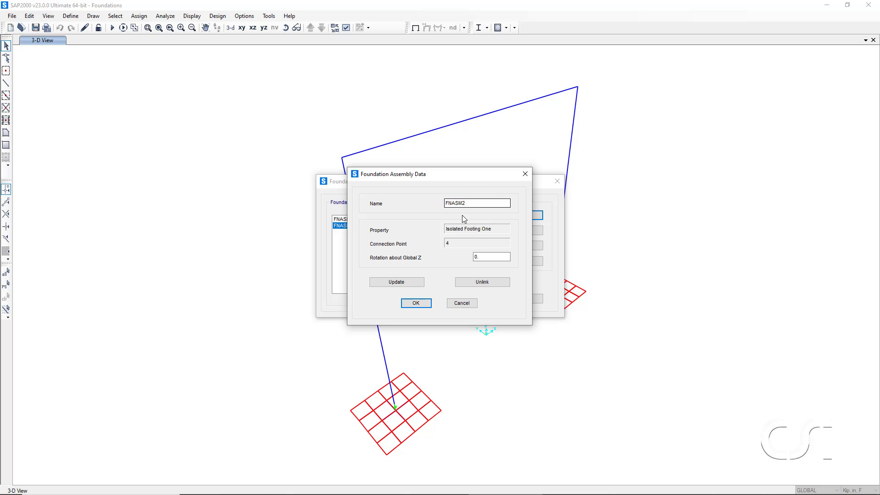
double_click(477, 256)
type("45")
left_click(421, 302)
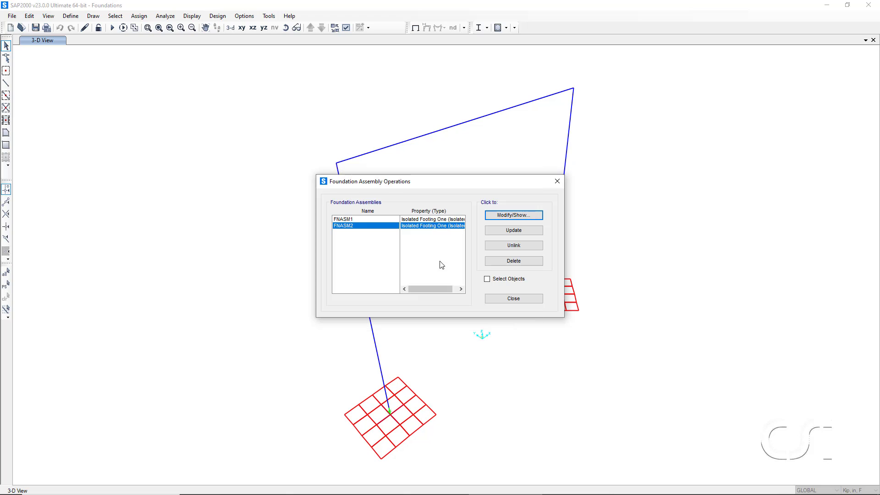
left_click_drag(444, 184, 287, 156)
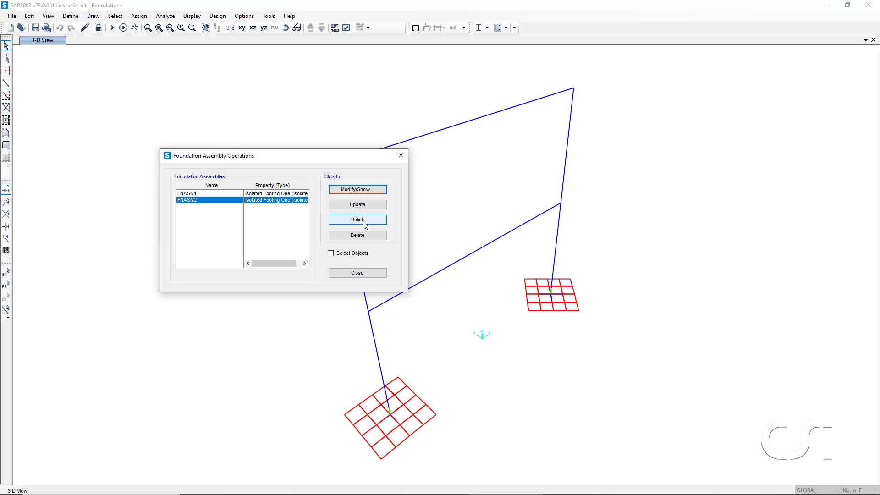
left_click(365, 225)
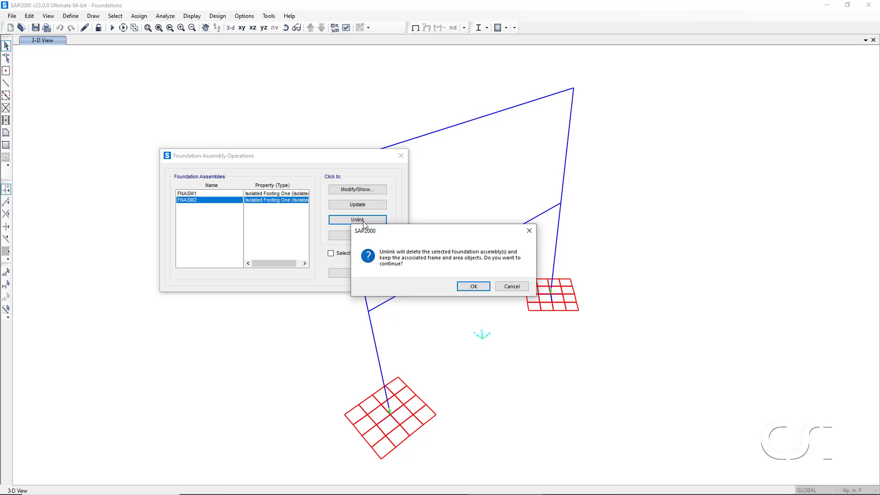
left_click(511, 289)
left_click(206, 193)
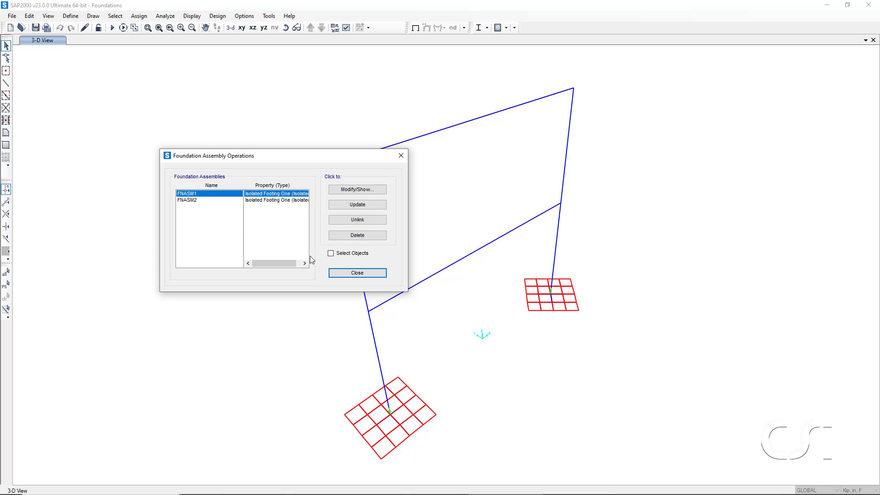
Briefly select FNASM1's objects, close the assembly list, and zoom into the lower-left footing
left_click(331, 255)
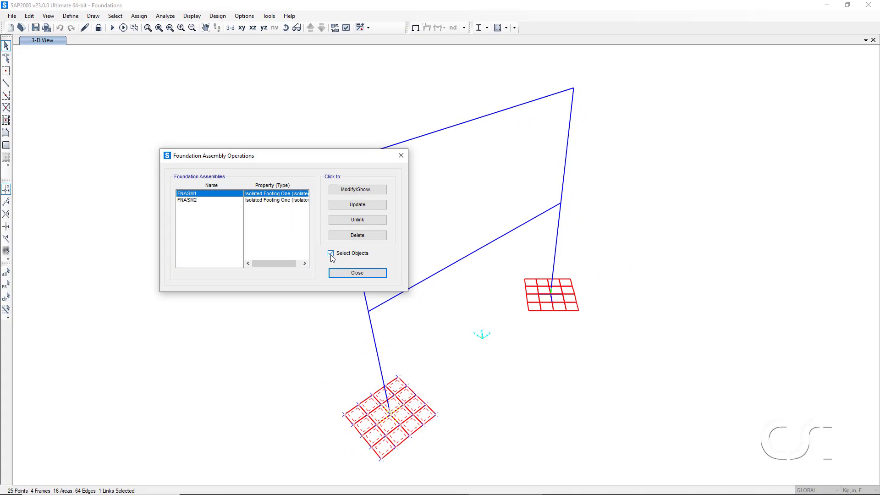
left_click(331, 256)
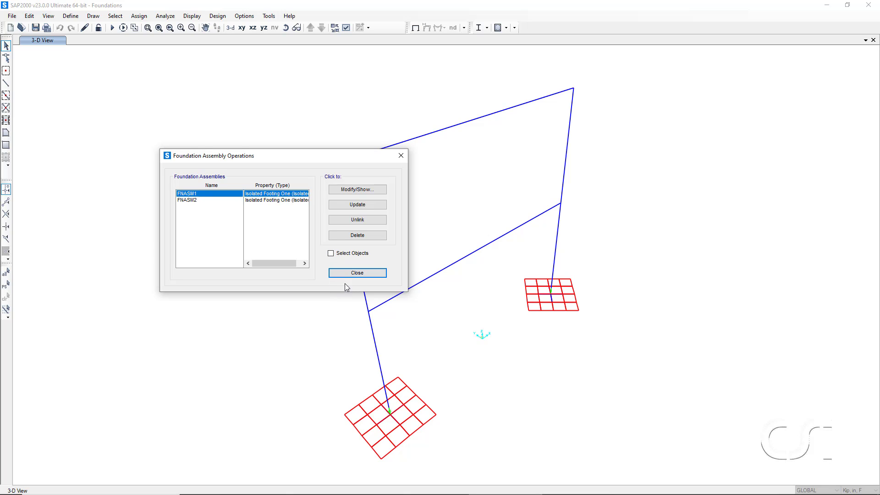
left_click(359, 274)
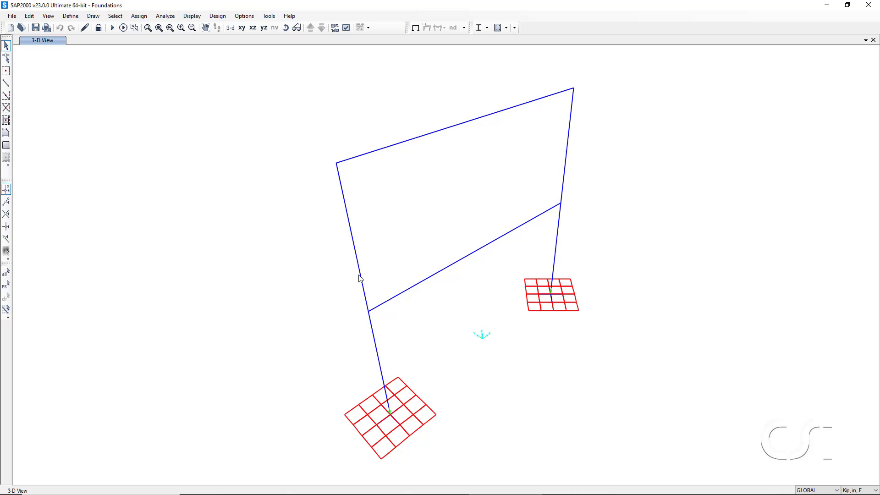
left_click(148, 28)
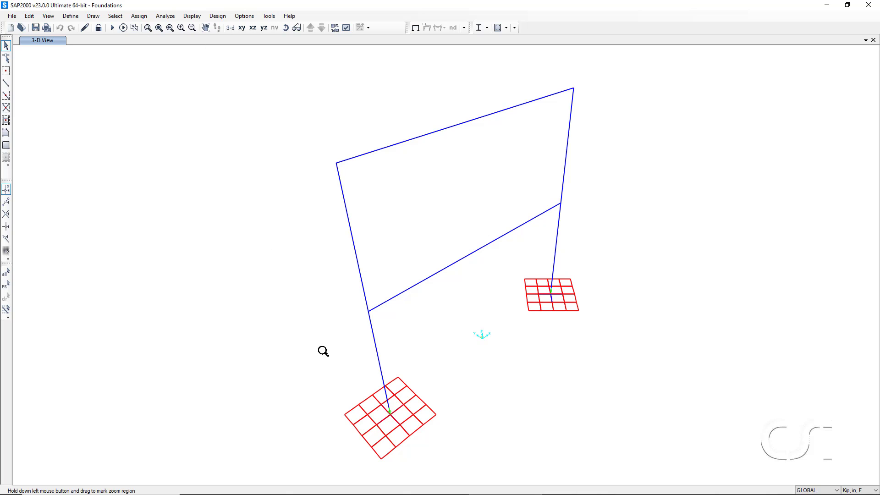
left_click_drag(322, 364, 450, 468)
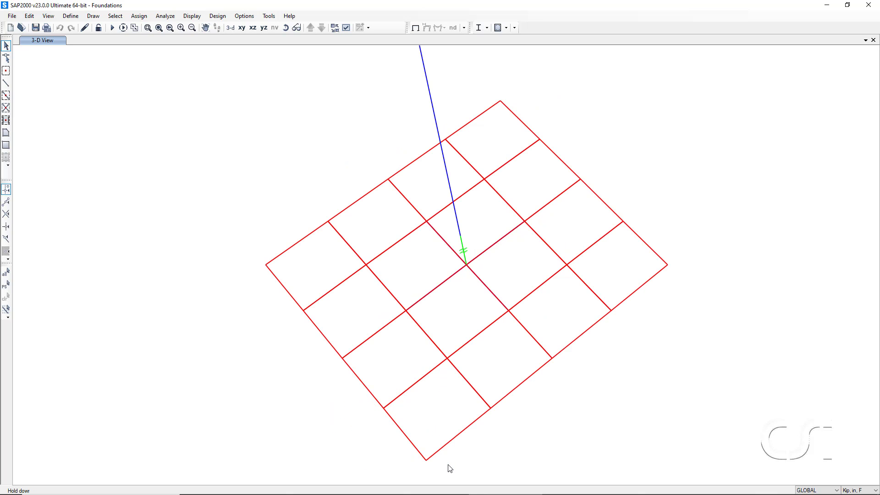
Open NLLink 1's information at the footing centre and review its location and assignments
left_click(464, 250, "ctrl")
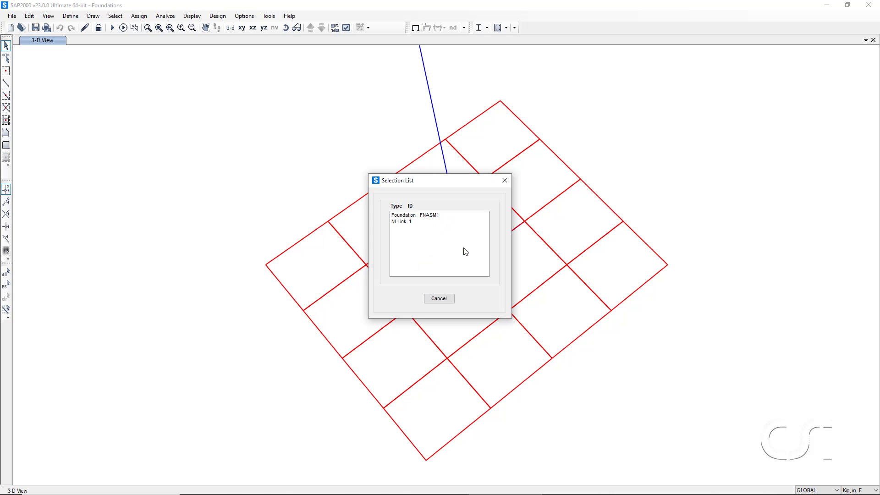
left_click(407, 222)
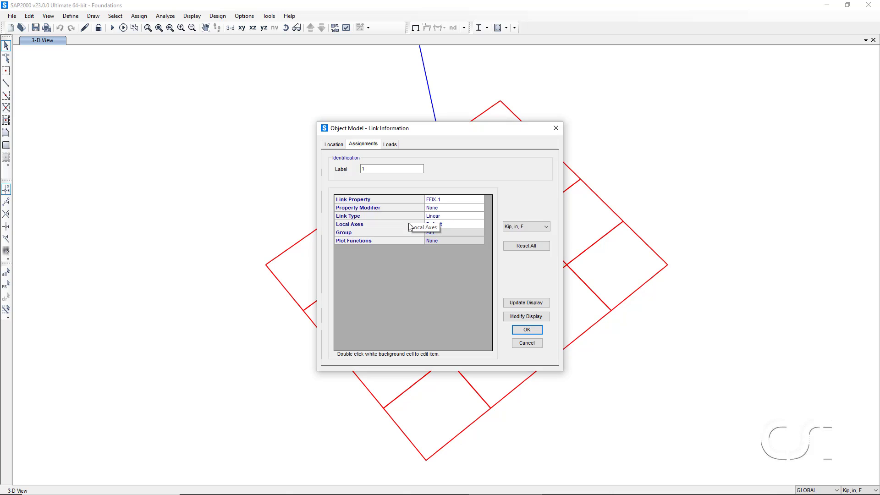
left_click(334, 145)
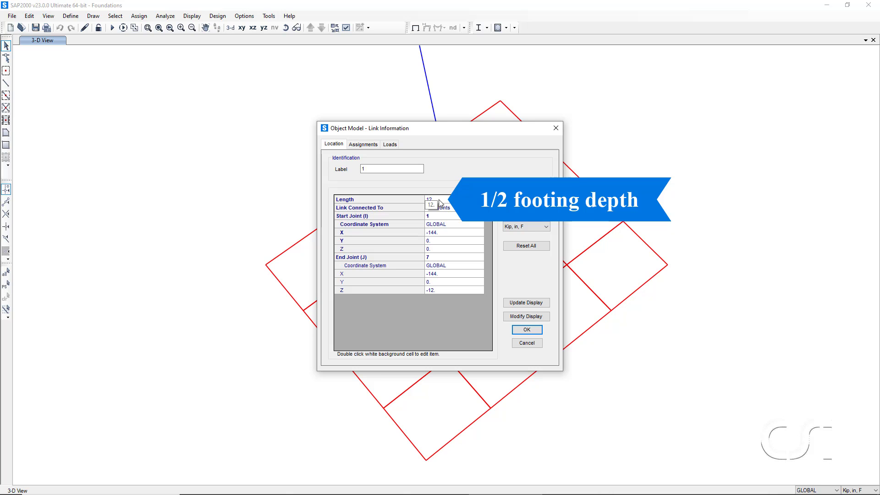
left_click(366, 145)
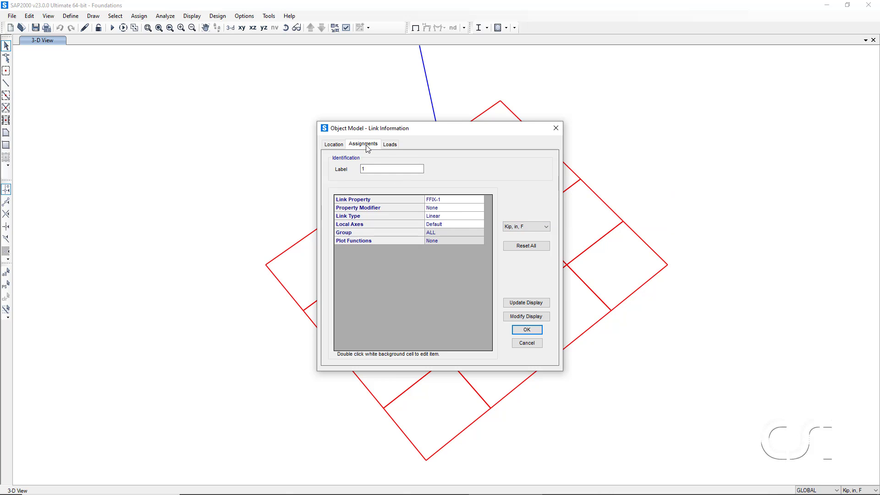
Inspect link property FFIX-1's directional stiffnesses, then cancel without changing the link
double_click(438, 200)
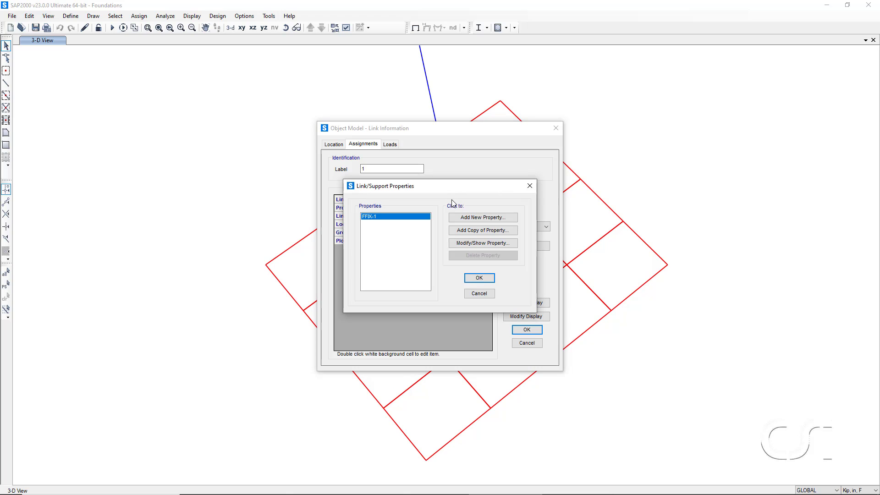
left_click(471, 243)
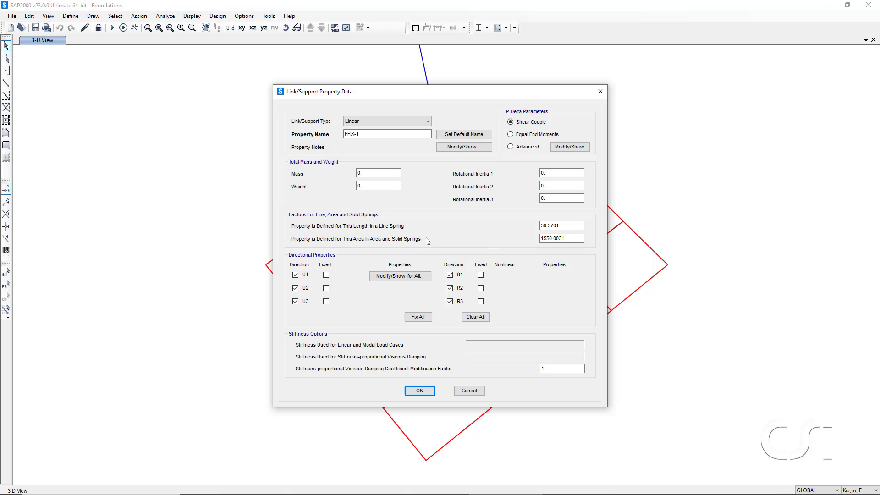
left_click(412, 277)
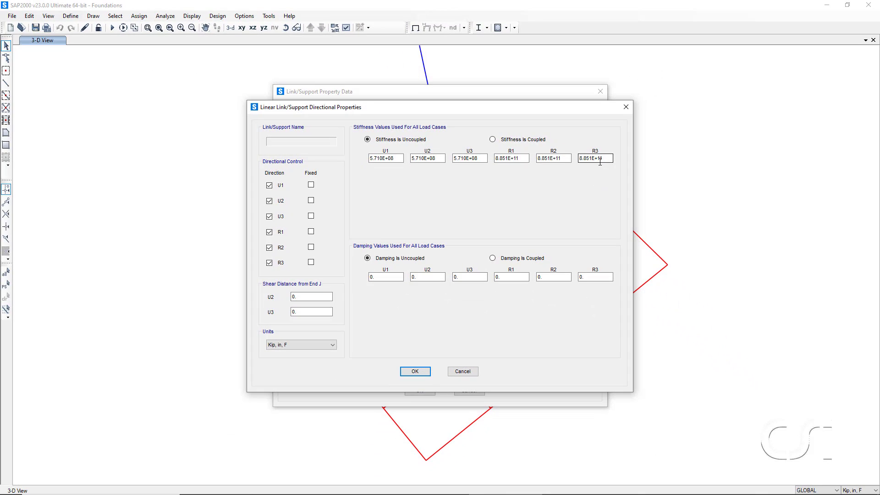
left_click(415, 371)
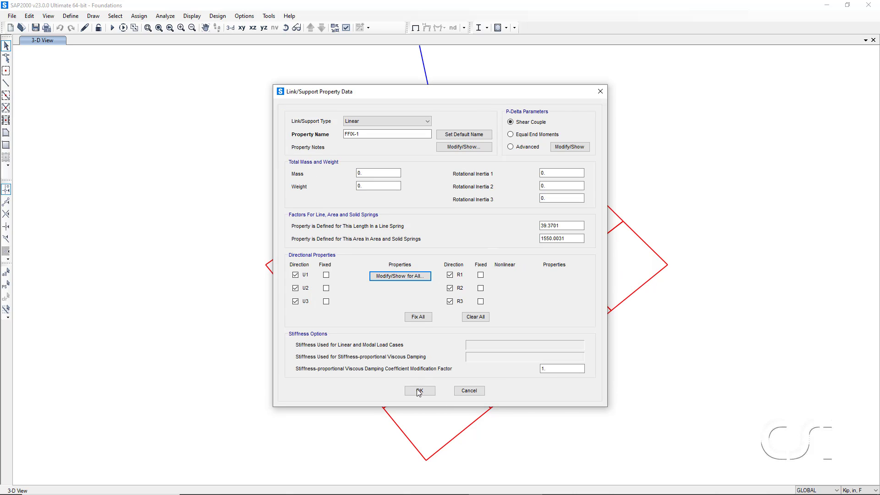
left_click(419, 391)
left_click(474, 278)
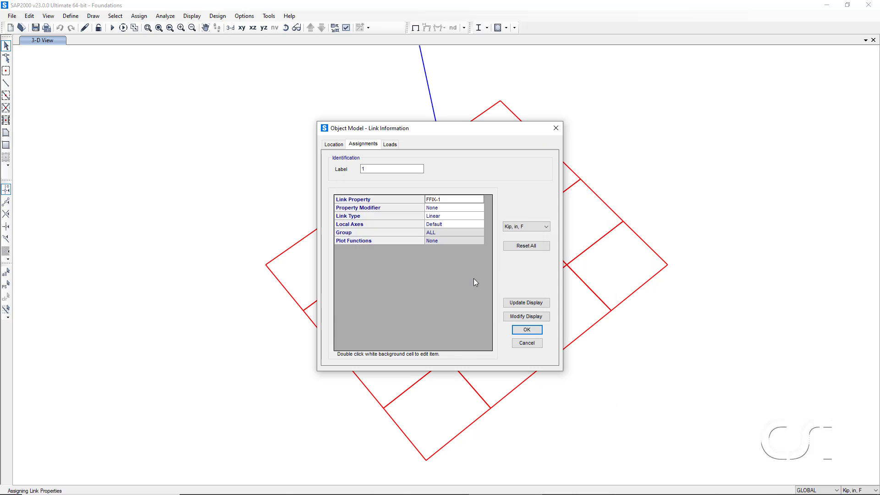
left_click(523, 344)
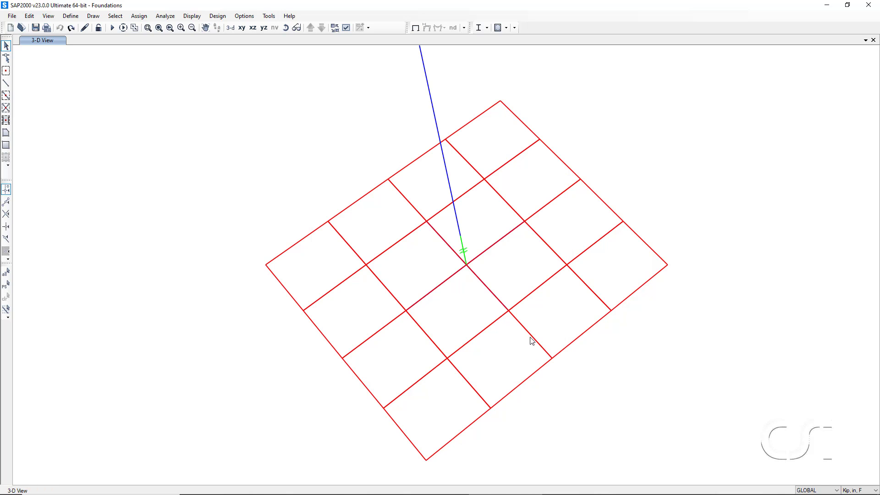
Open shell 13's details and review section T24 (Shell-Thin, 24 in, 4000Psi) unchanged
right_click(609, 269)
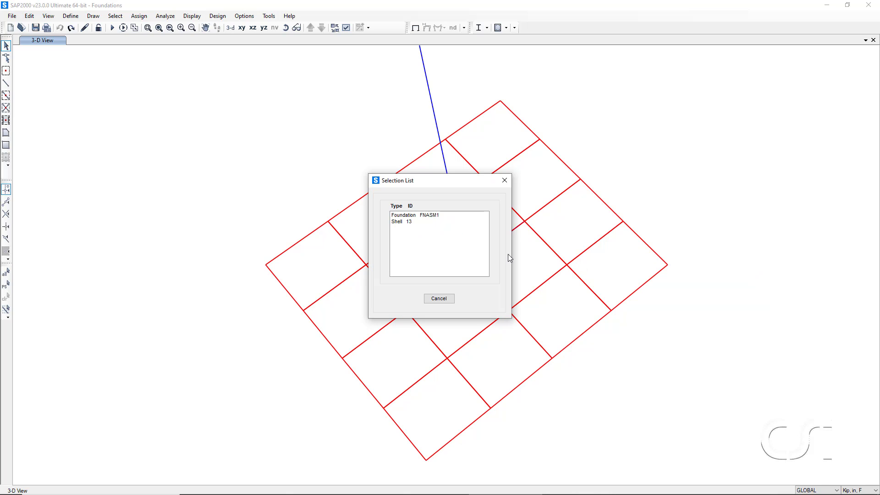
left_click(410, 221)
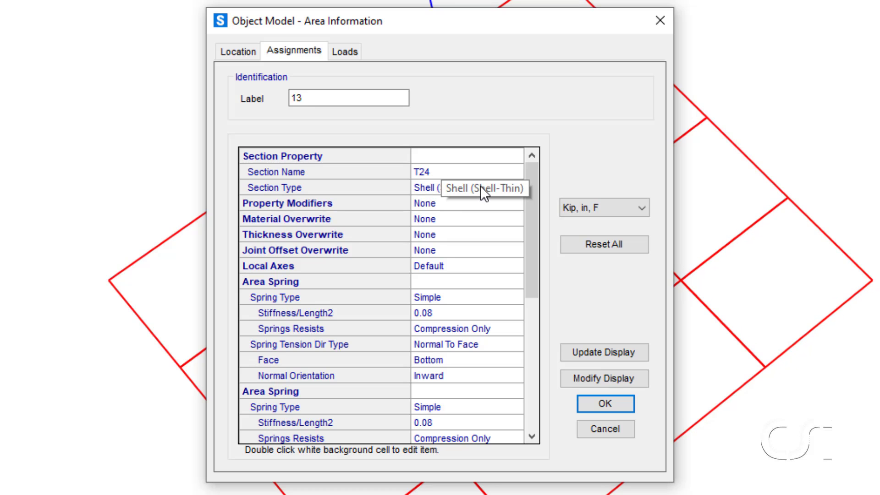
double_click(446, 171)
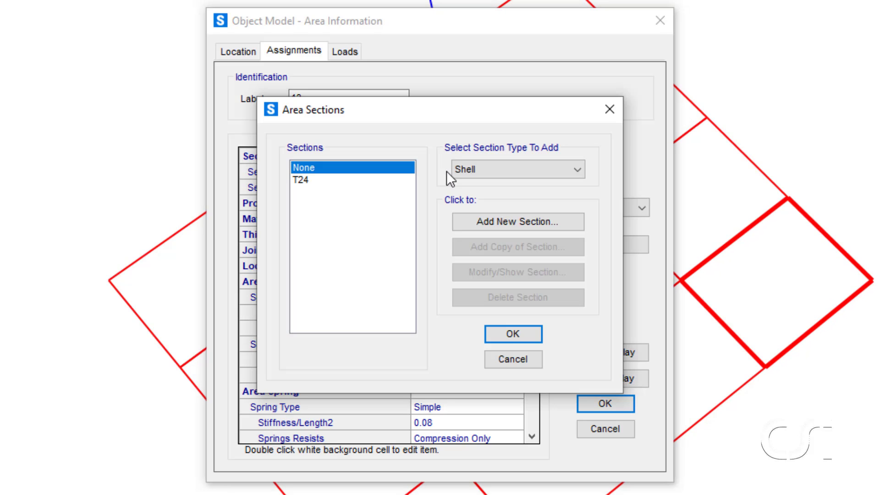
left_click(317, 179)
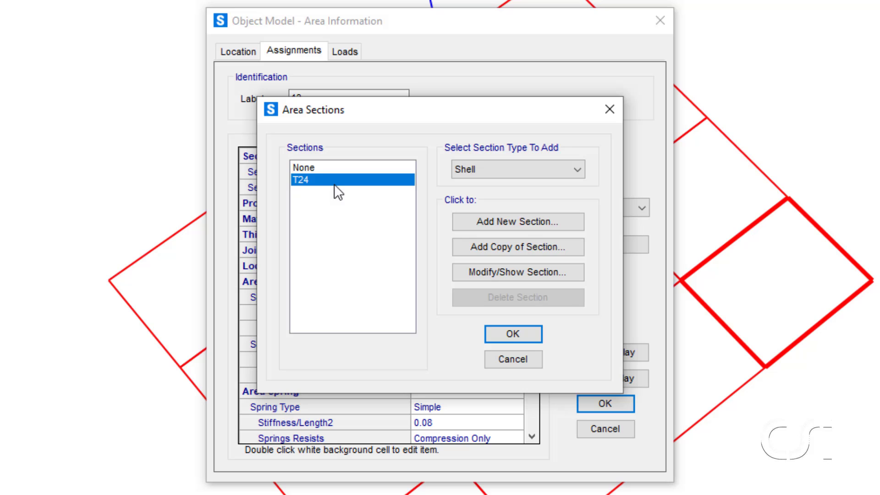
left_click(481, 270)
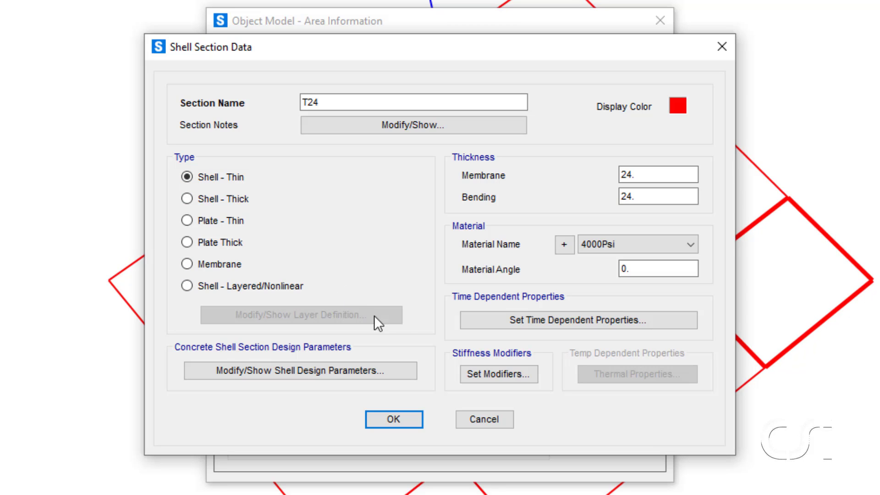
left_click(417, 414)
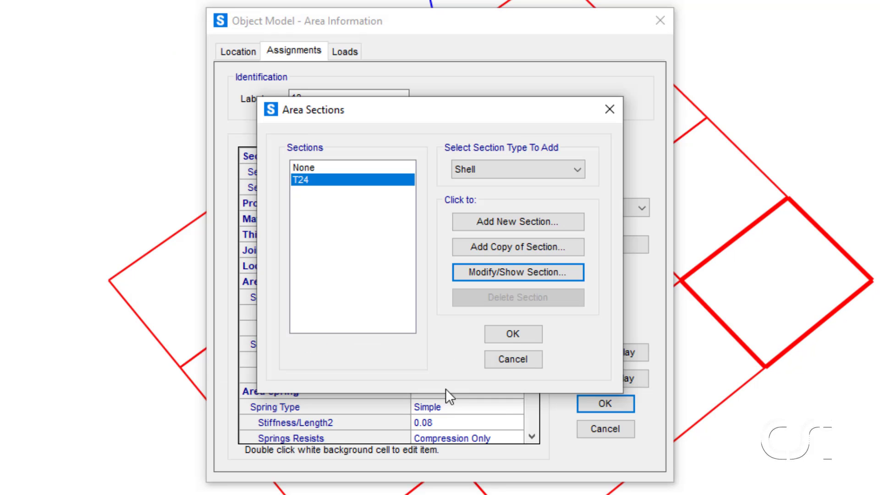
left_click(505, 332)
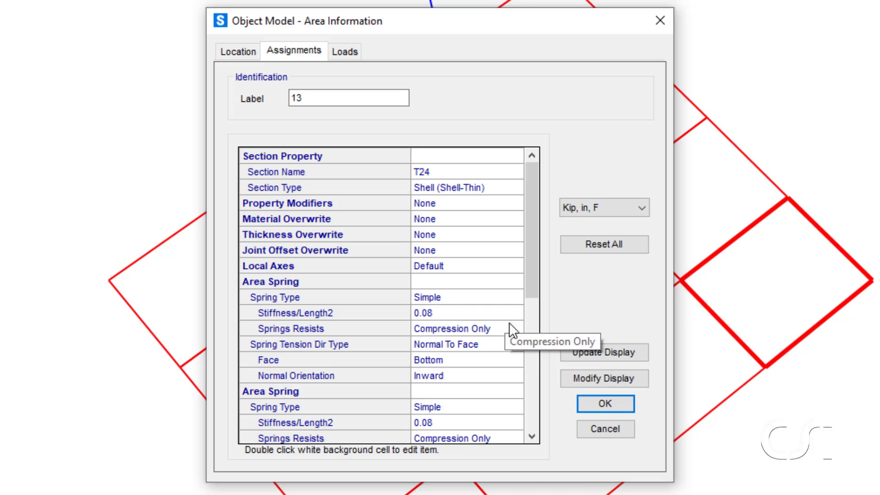
Review shell 13's compression-only area springs, then view its 324 in² area and corners at Z -12
left_click_drag(530, 257, 529, 303)
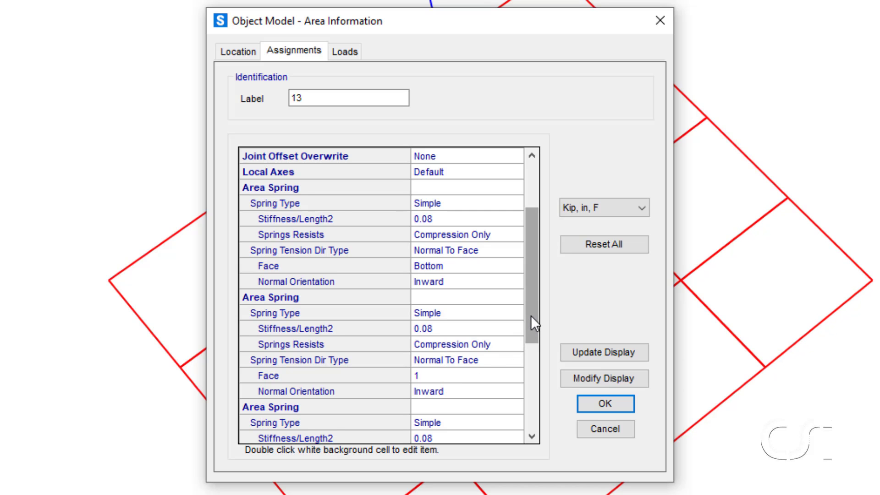
left_click_drag(530, 316, 531, 368)
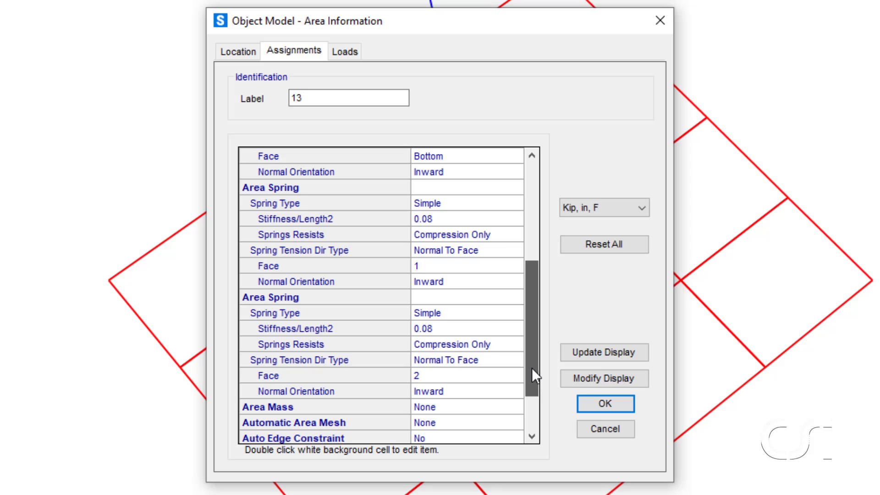
double_click(441, 376)
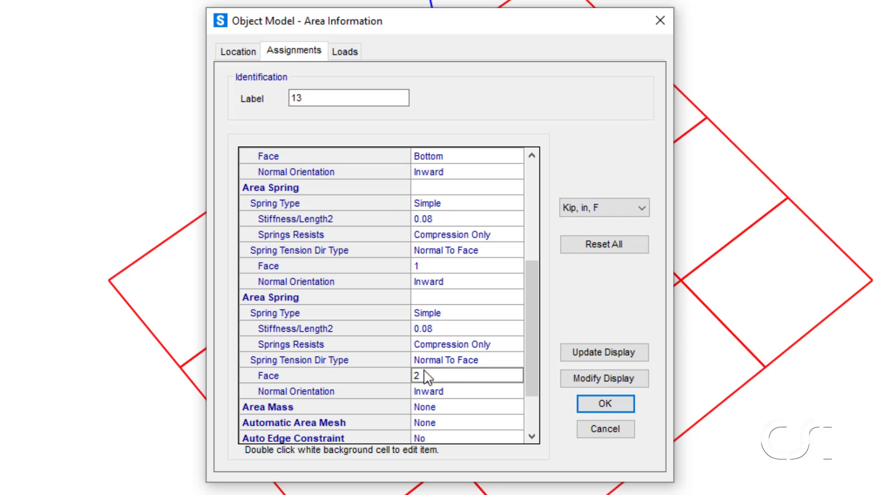
left_click_drag(530, 322, 530, 262)
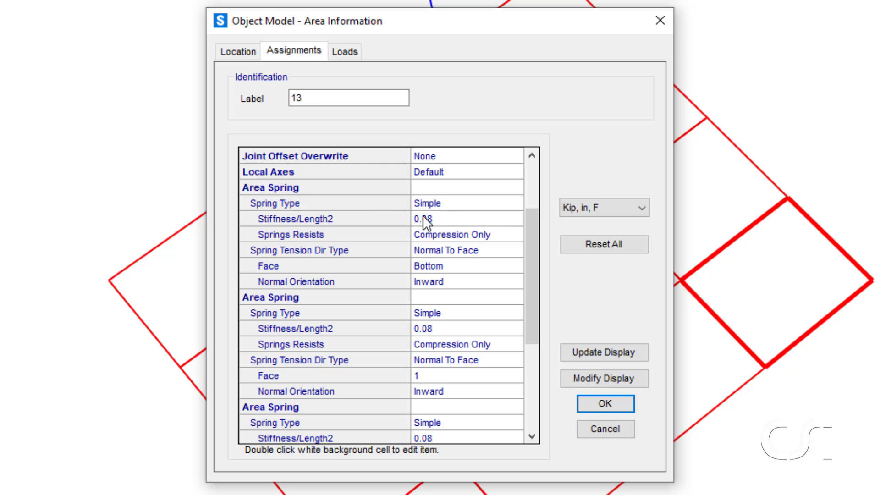
left_click(248, 51)
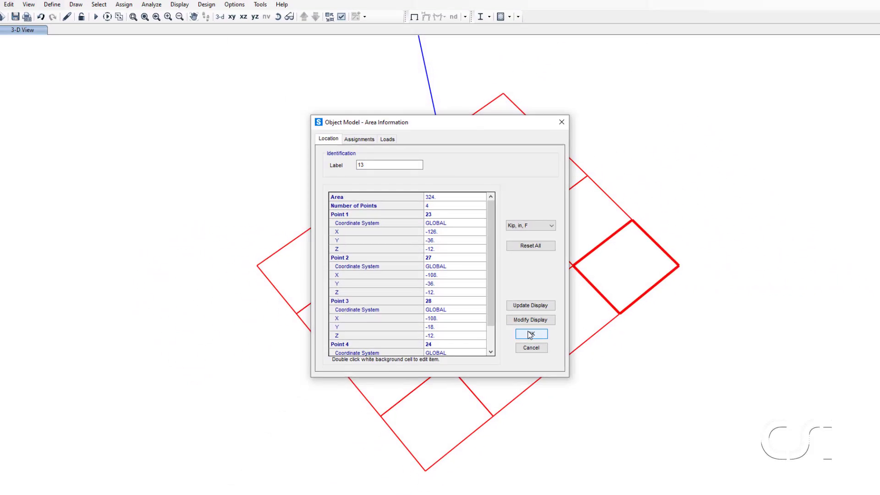
Close shell 13's information and run the analysis for the DEAD load case
left_click(531, 335)
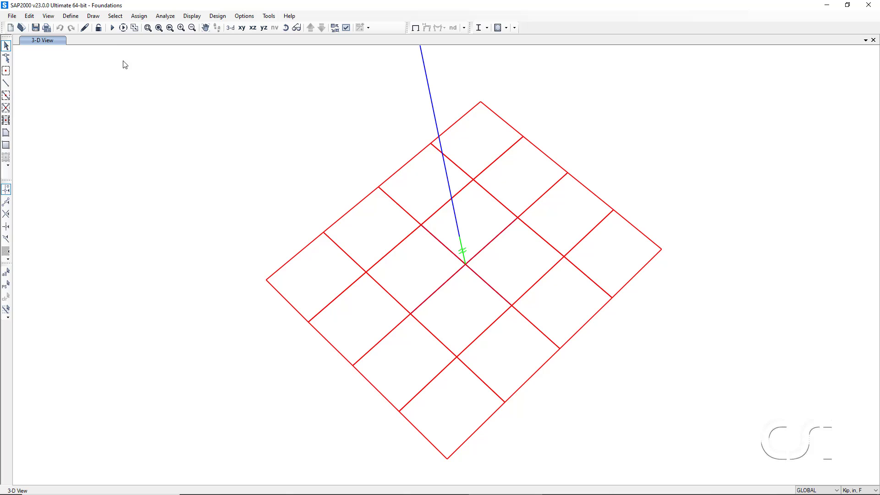
left_click(112, 28)
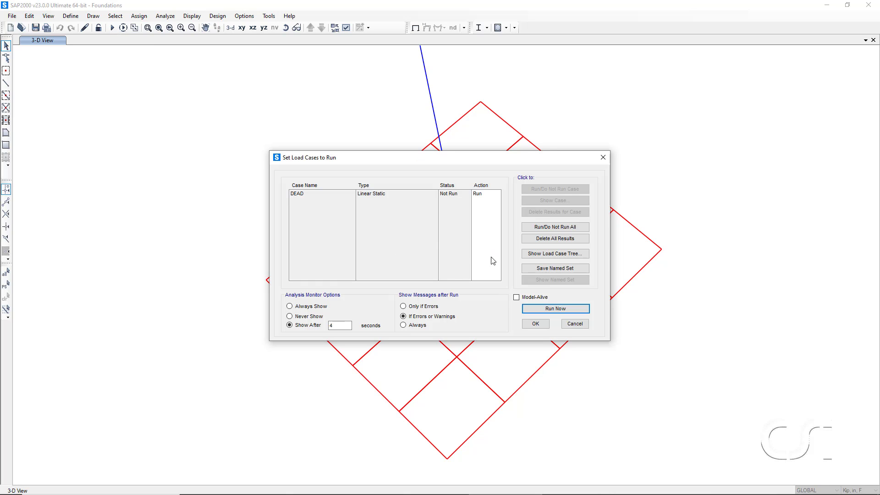
left_click(549, 309)
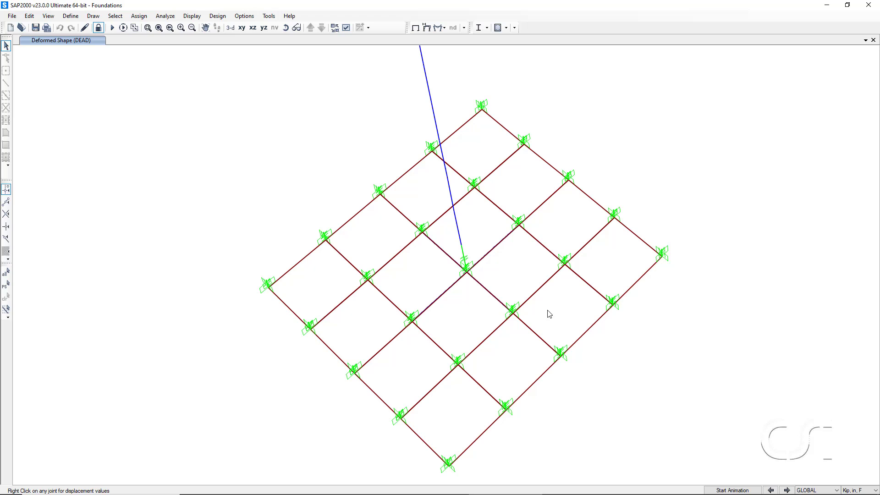
Check joint 24's displacements, then display DEAD joint reactions across the footing mesh
right_click(566, 263)
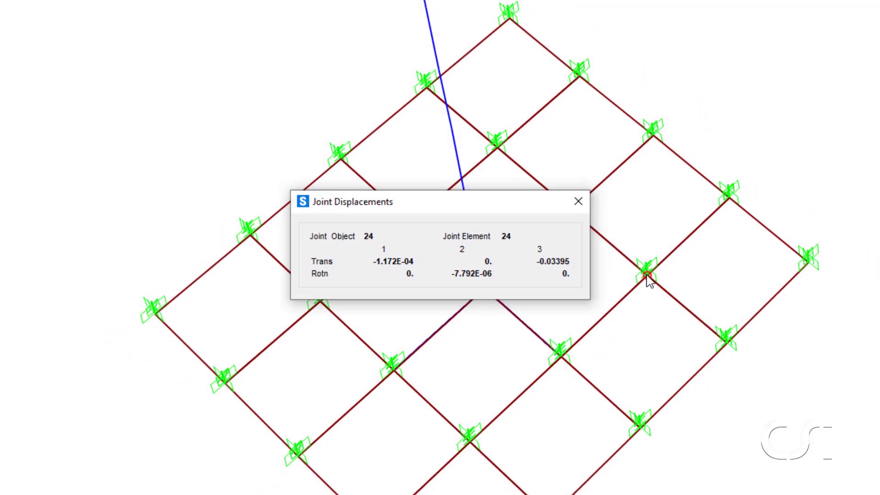
left_click(604, 193)
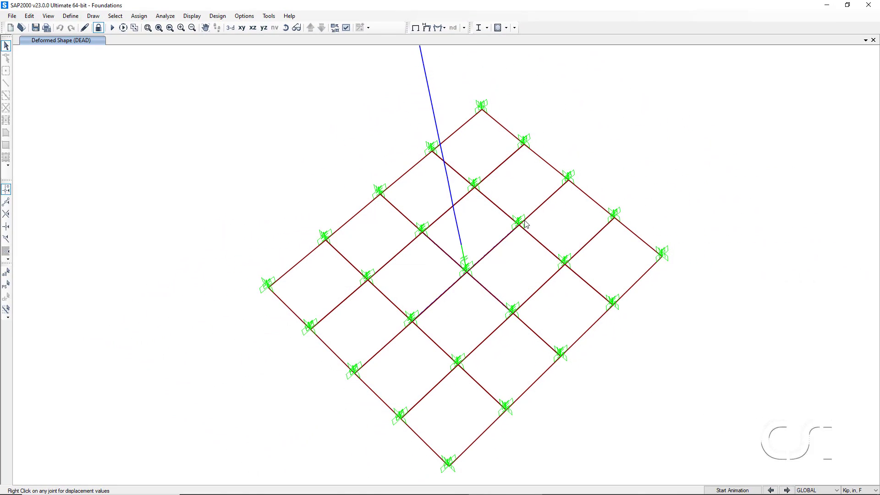
left_click(189, 16)
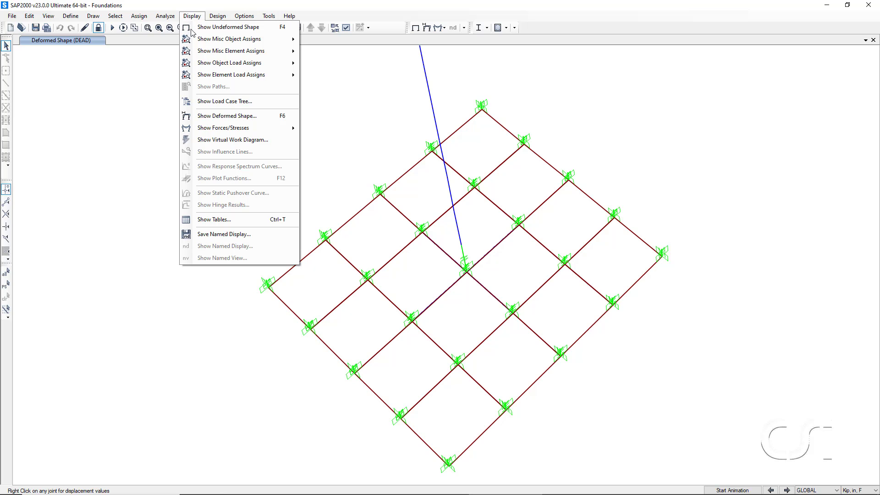
mouse_move(207, 130)
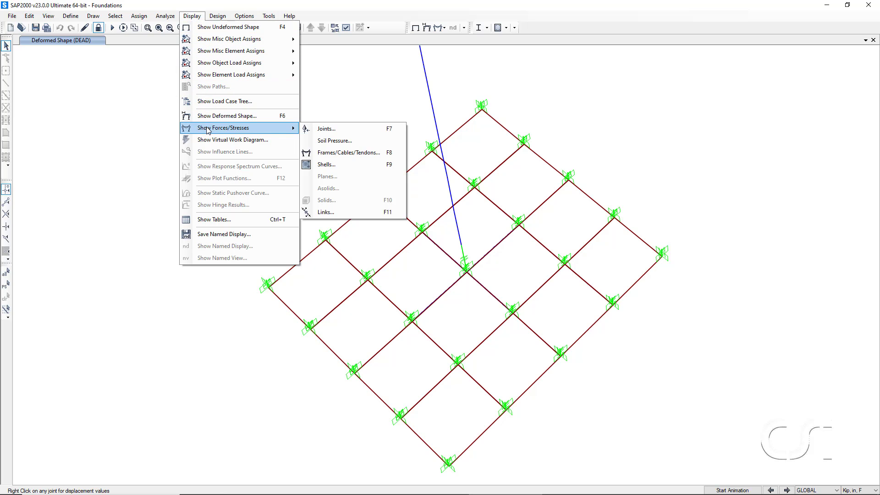
left_click(333, 130)
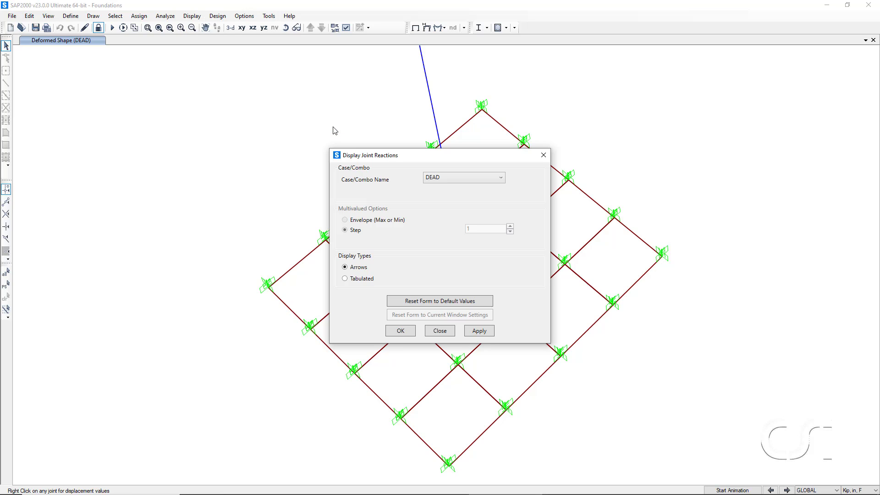
left_click(400, 331)
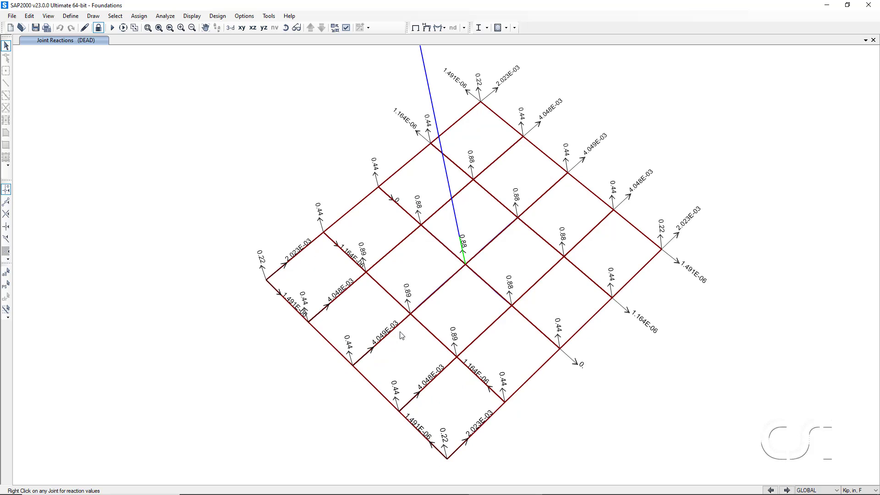
Read joint 24's reactions: 0.88 force in local direction 3, all others zero
right_click(563, 259)
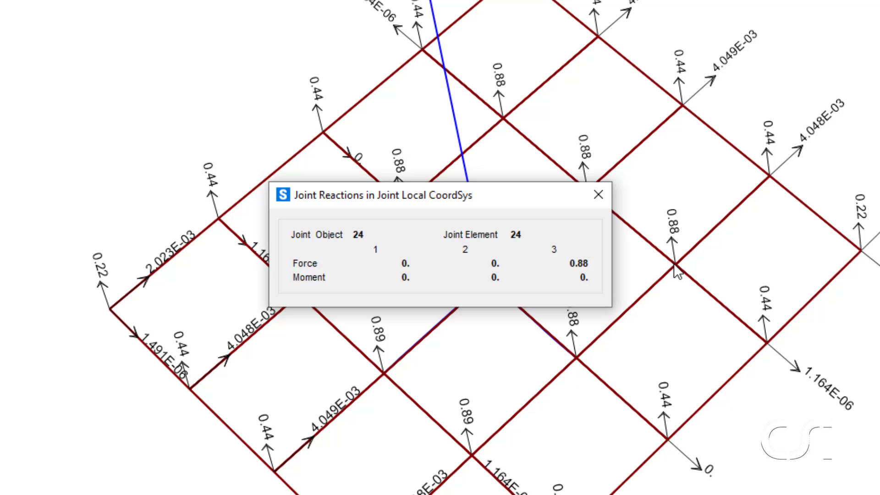